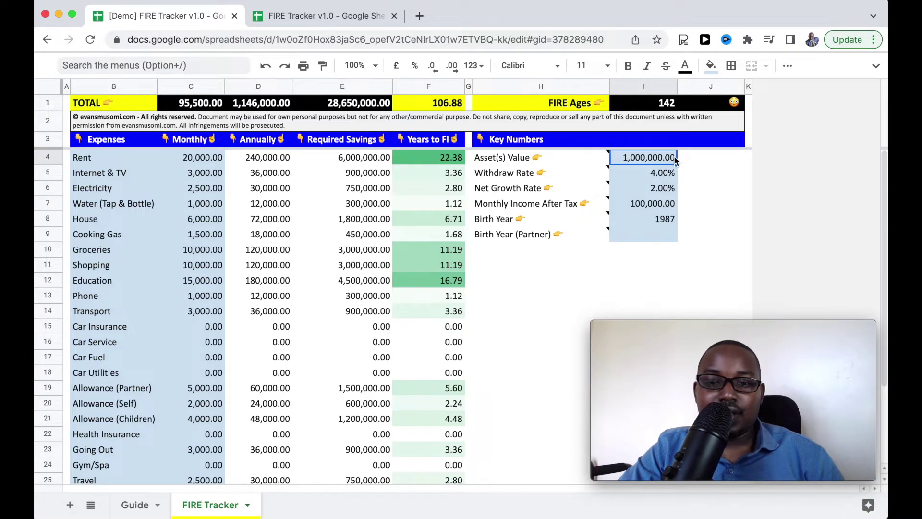
Review the key numbers for withdraw rate, net growth rate, monthly income after tax and birth year.
left_click(641, 173)
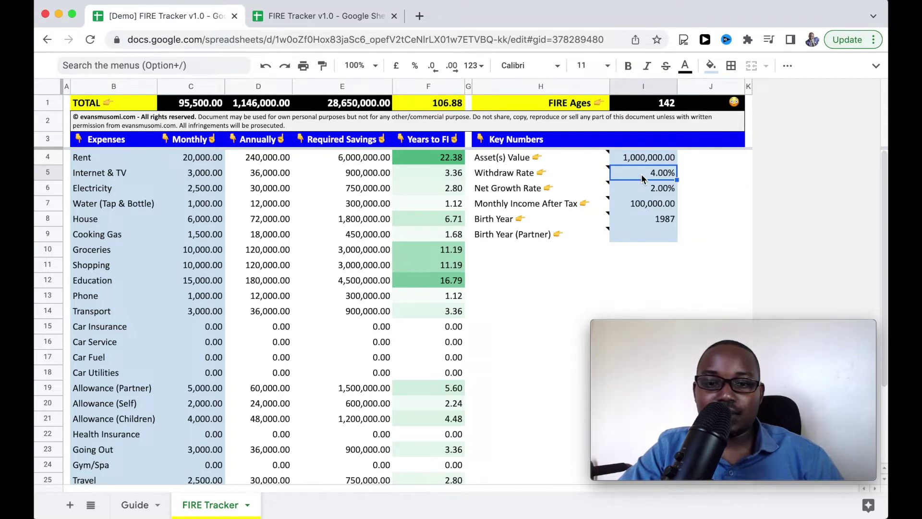
left_click(635, 190)
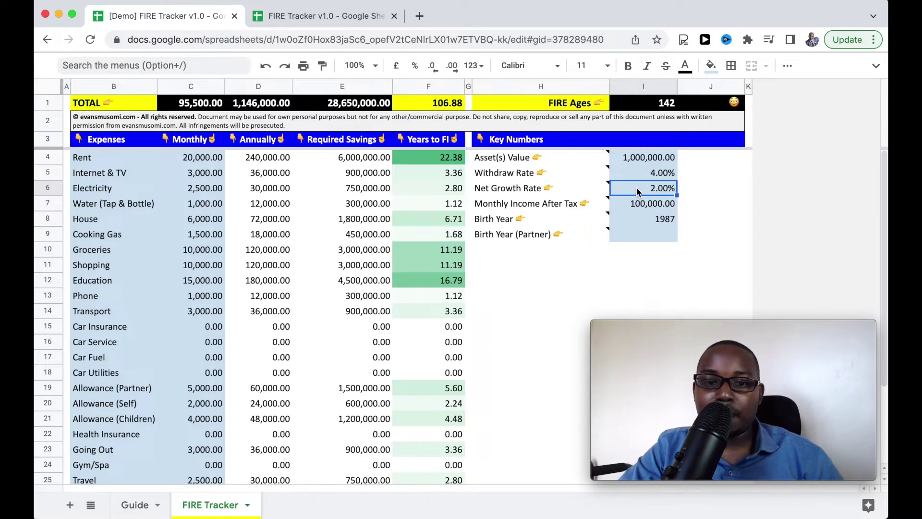
left_click(622, 209)
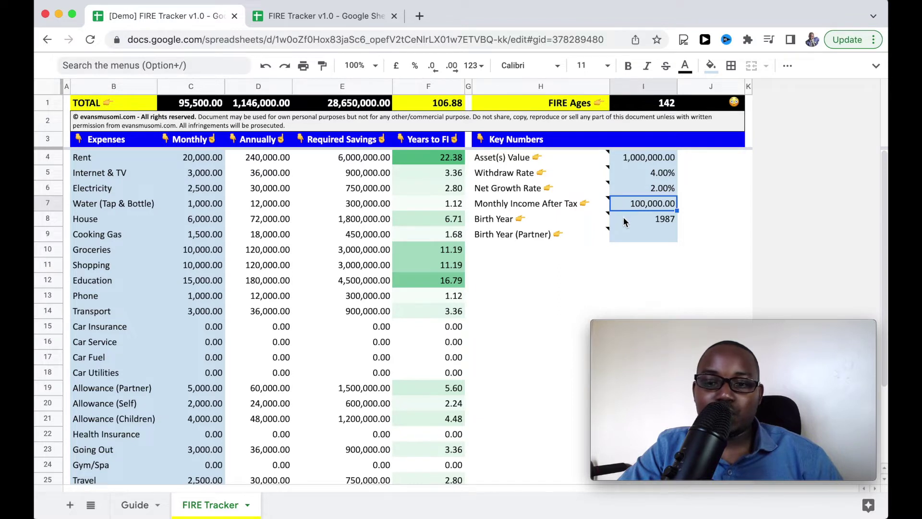
left_click(624, 219)
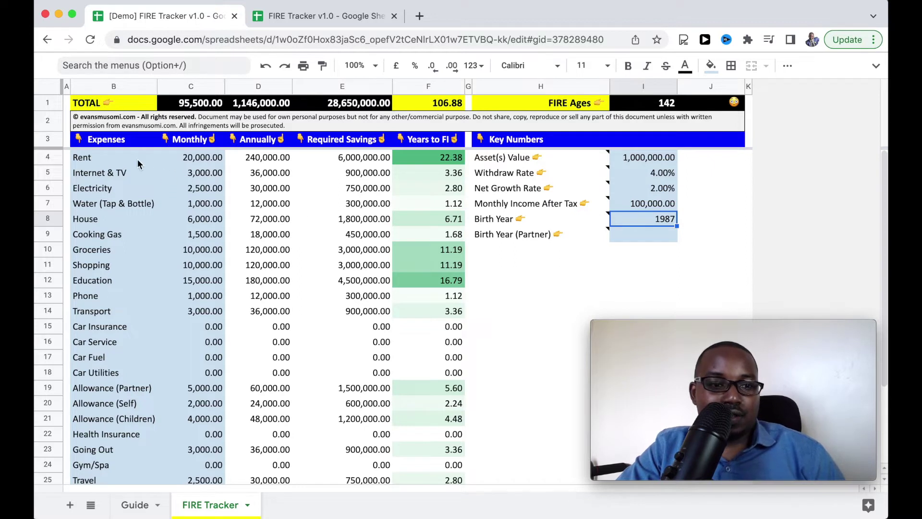
Examine the expense categories and their monthly amounts from Rent down to Transport.
left_click(123, 159)
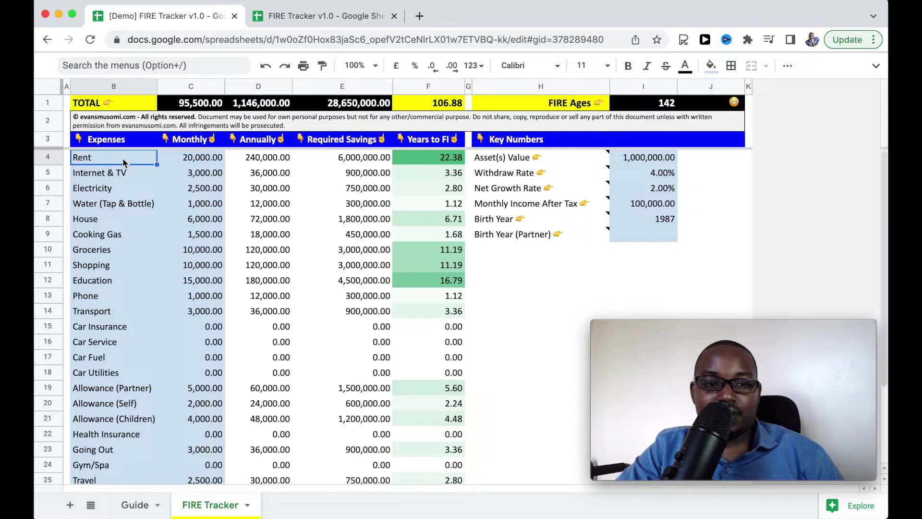
left_click(175, 158)
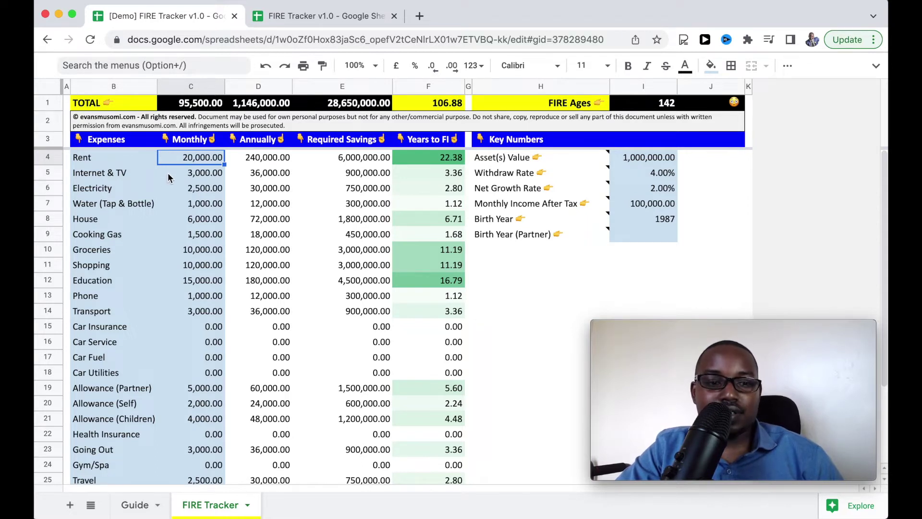
left_click(168, 175)
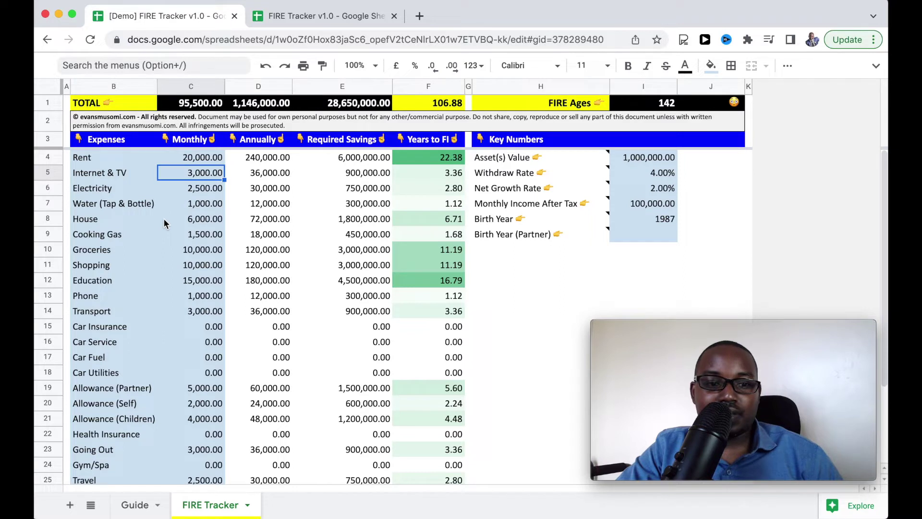
left_click(154, 250)
left_click(148, 283)
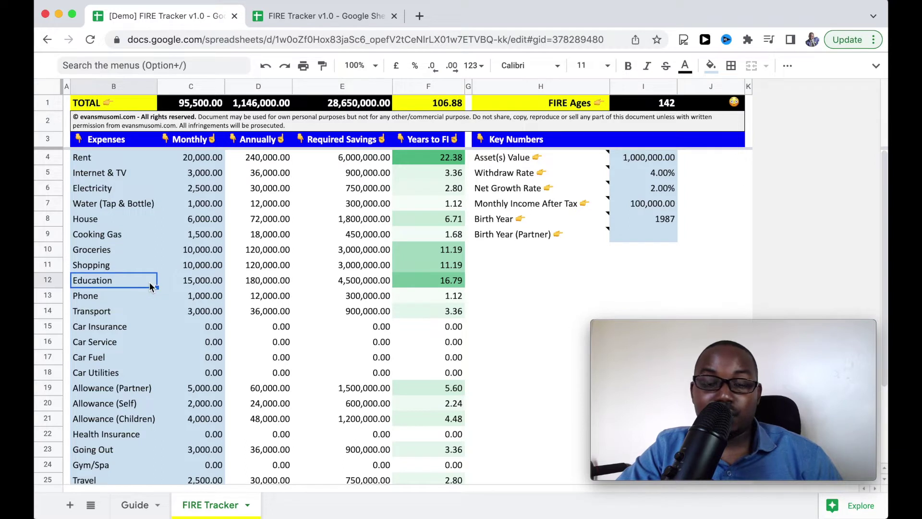
scroll(150, 286, "down", 1)
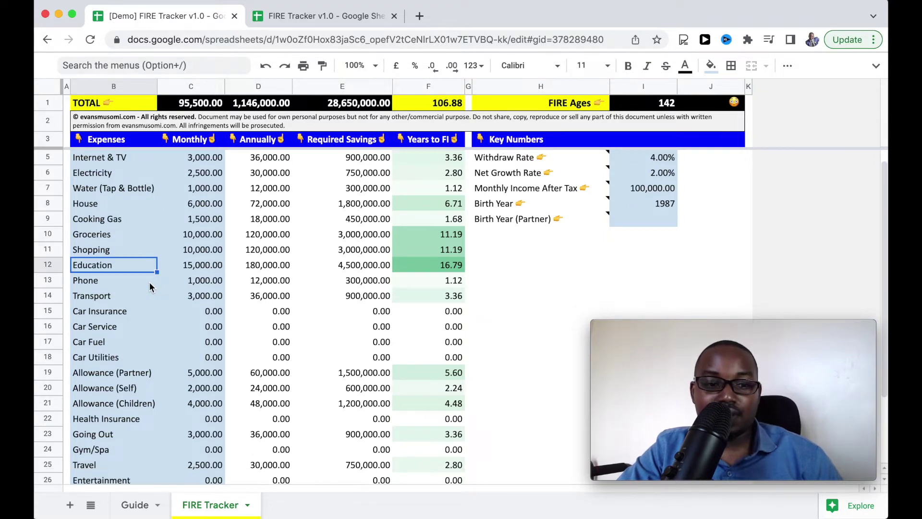
scroll(149, 286, "down", 3)
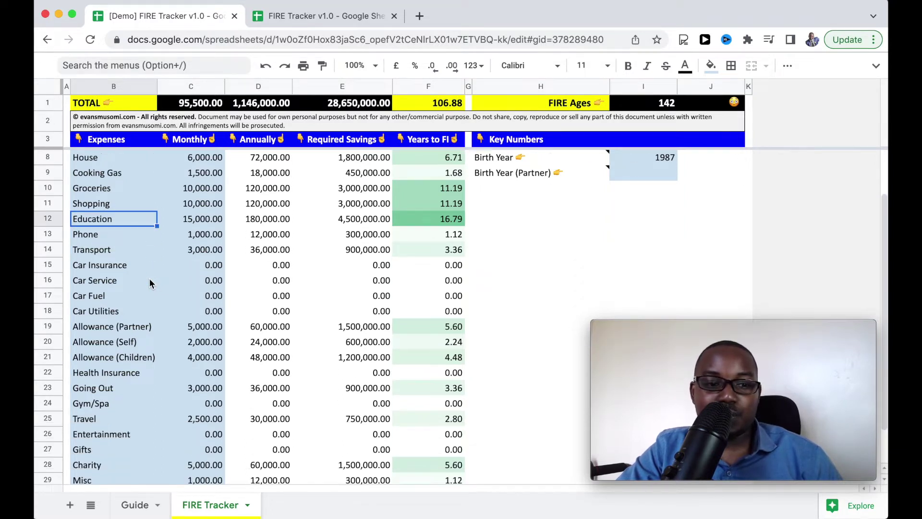
left_click(132, 237)
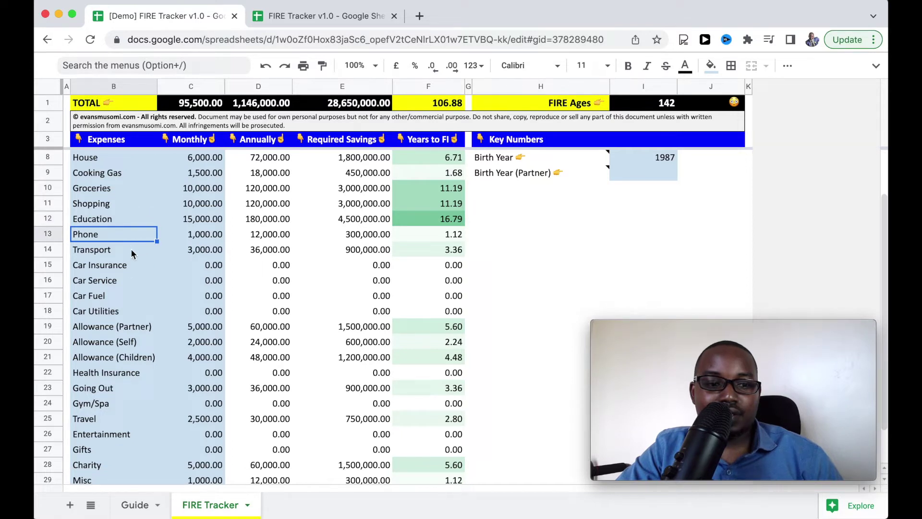
left_click(132, 251)
scroll(132, 253, "down", 2)
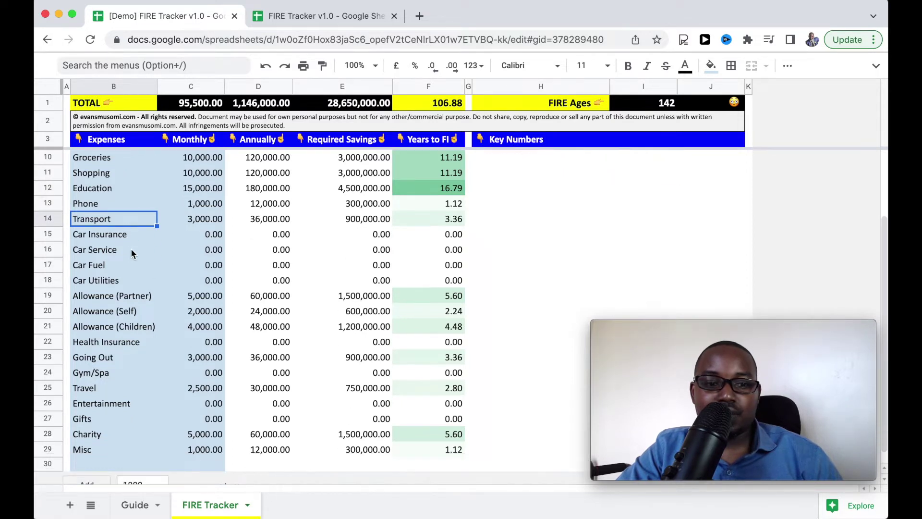
scroll(132, 252, "down", 1)
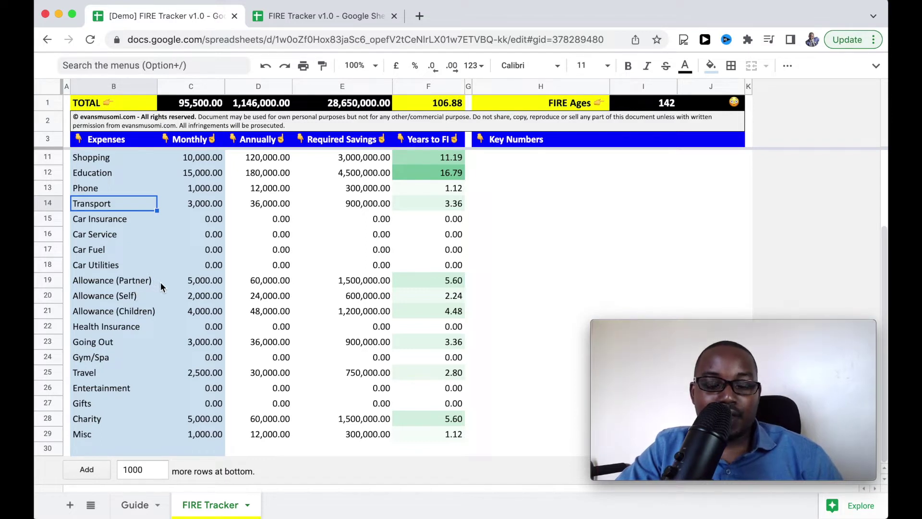
Examine the allowance, Health Insurance, Education, Going Out, Travel, Charity and Misc expense entries.
left_click(157, 314)
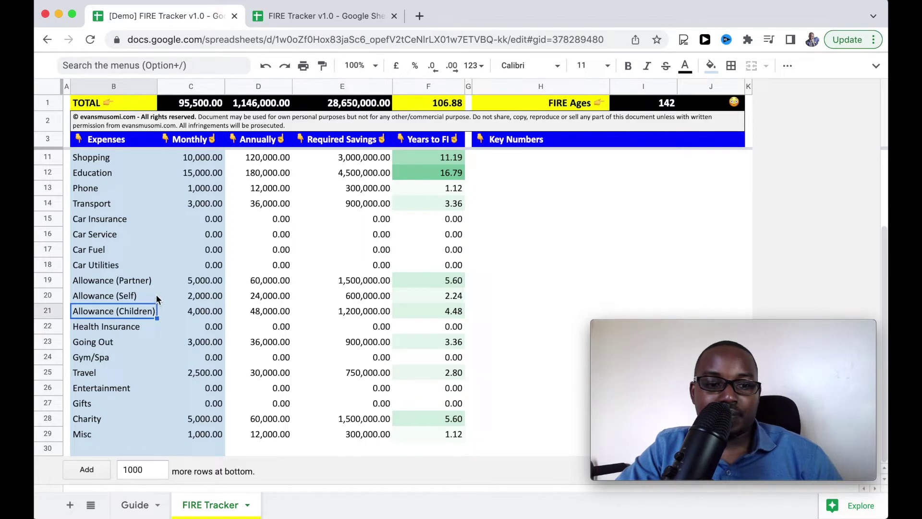
left_click(157, 297)
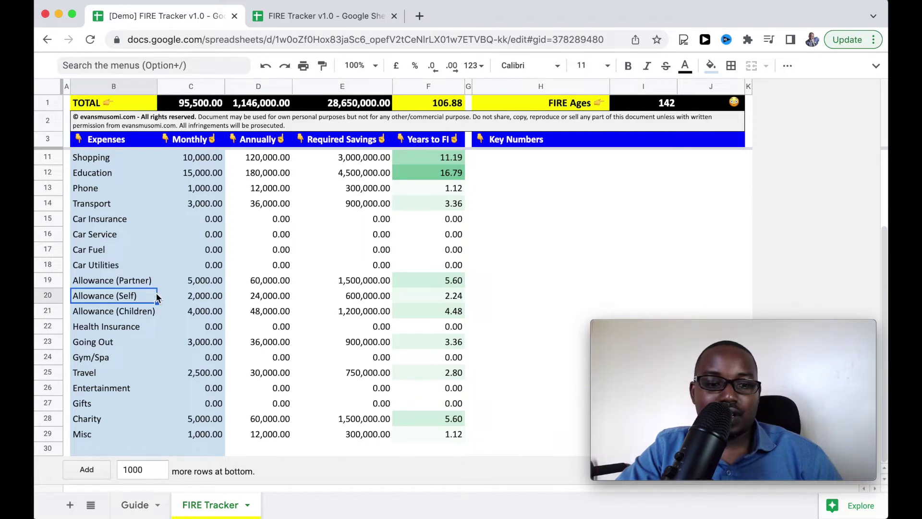
left_click(153, 327)
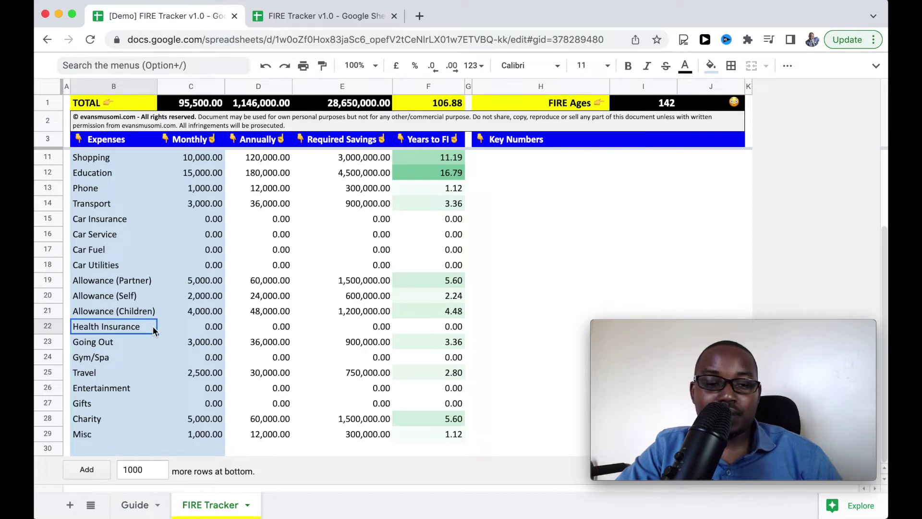
left_click(187, 326)
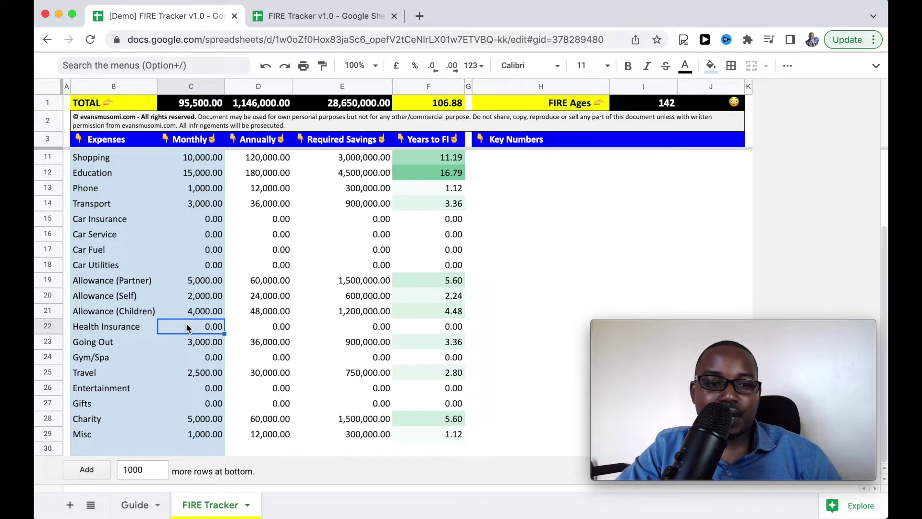
left_click(128, 174)
left_click(194, 172)
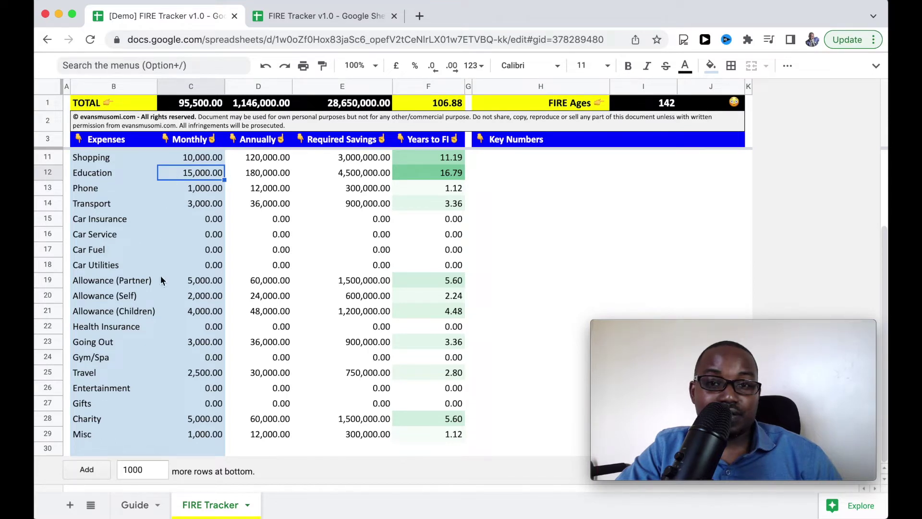
left_click(169, 329)
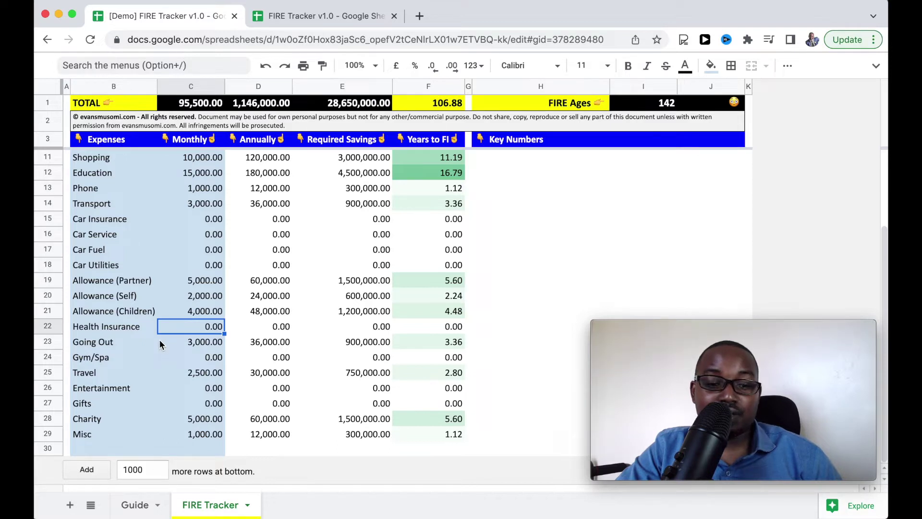
left_click(160, 342)
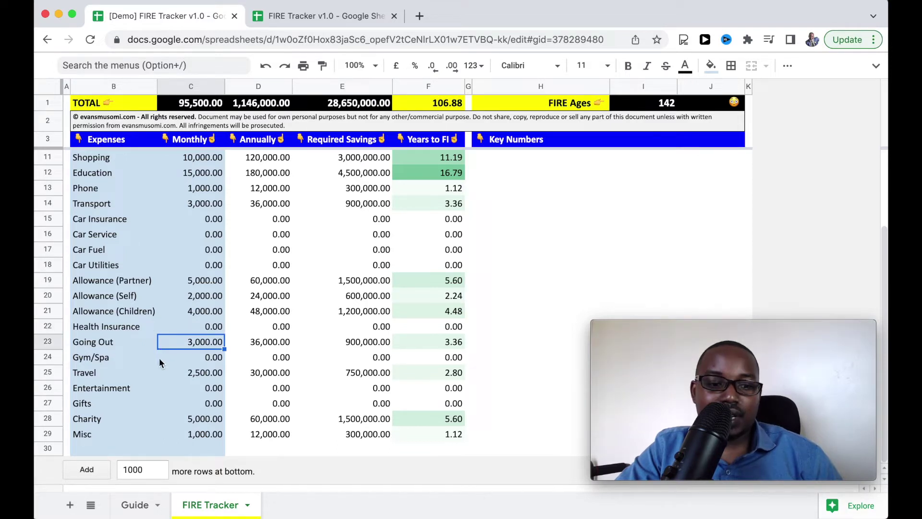
left_click(165, 377)
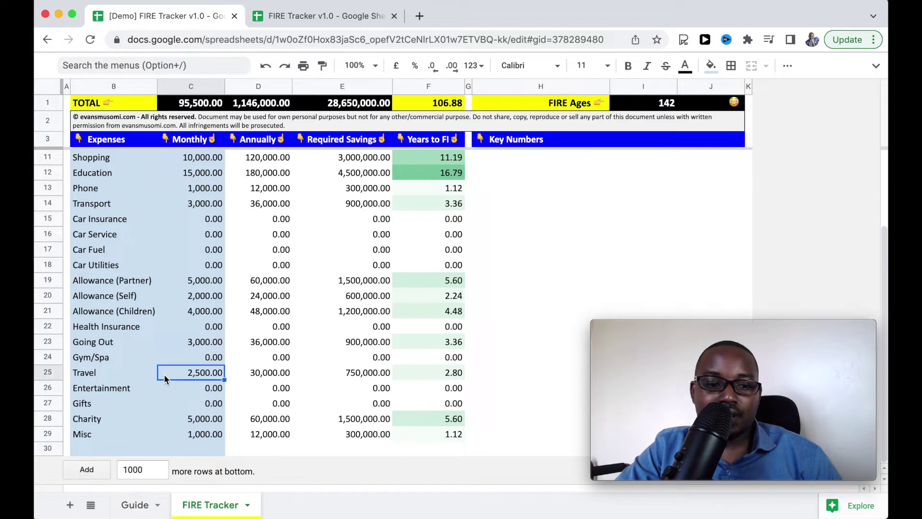
left_click(167, 423)
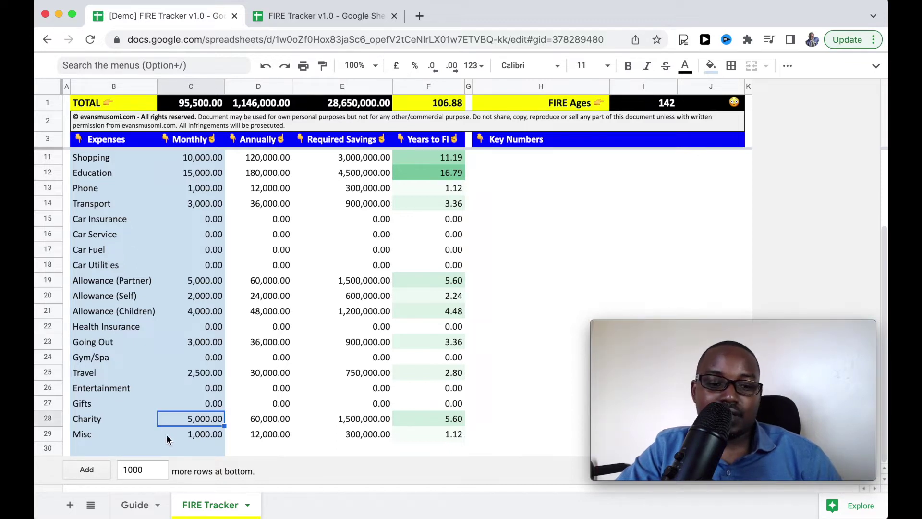
left_click(167, 435)
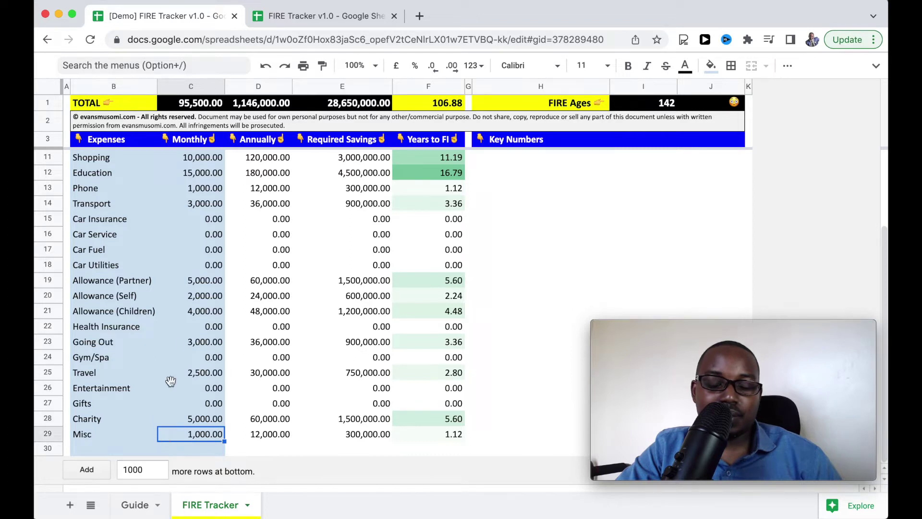
Examine how income, annual expenses and withdraw rate relate to the required savings for Rent, Internet & TV and the total.
scroll(177, 338, "up", 5)
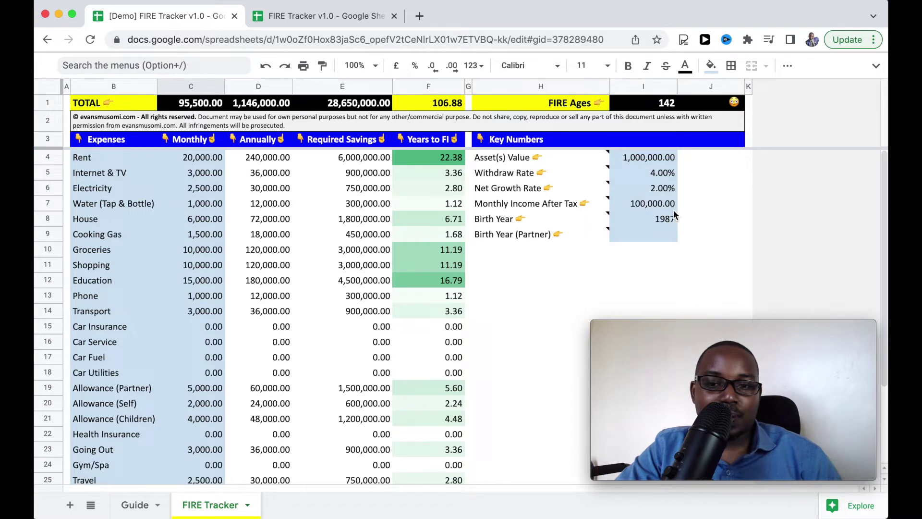
left_click(651, 208)
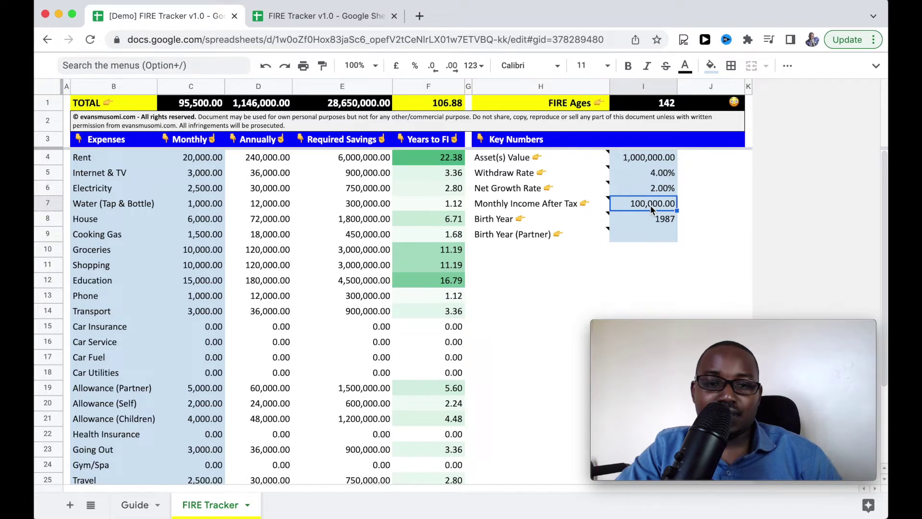
left_click(210, 158)
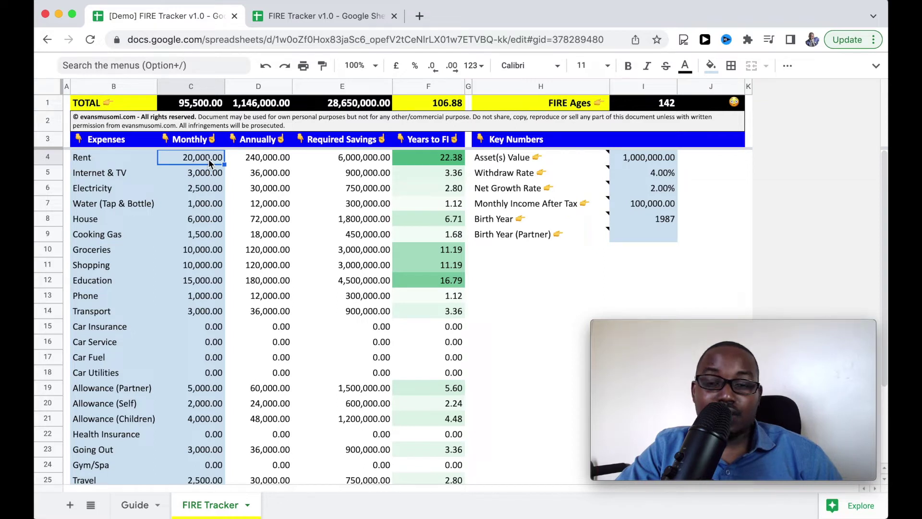
left_click(256, 158)
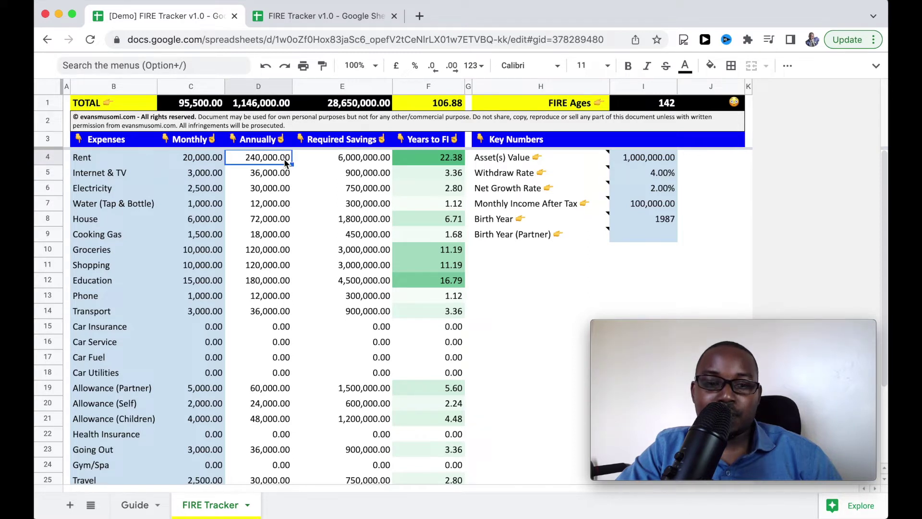
mouse_move(543, 164)
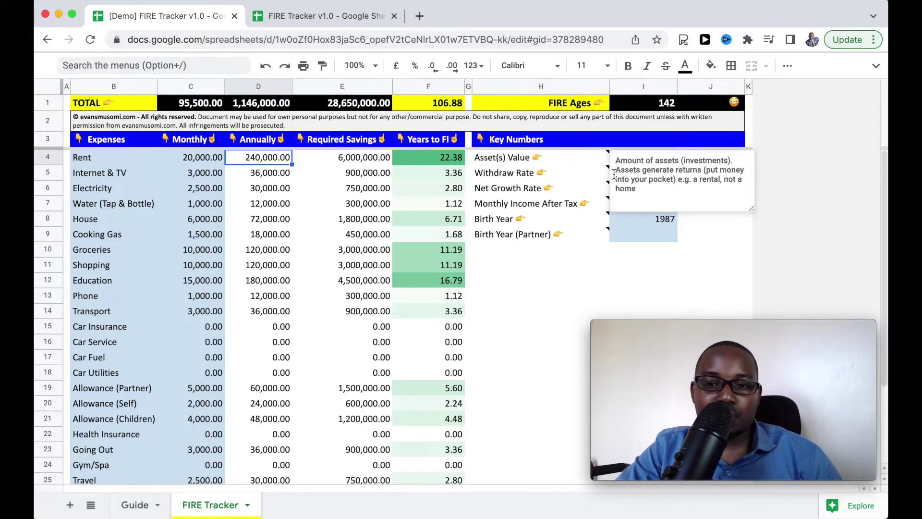
left_click(604, 174)
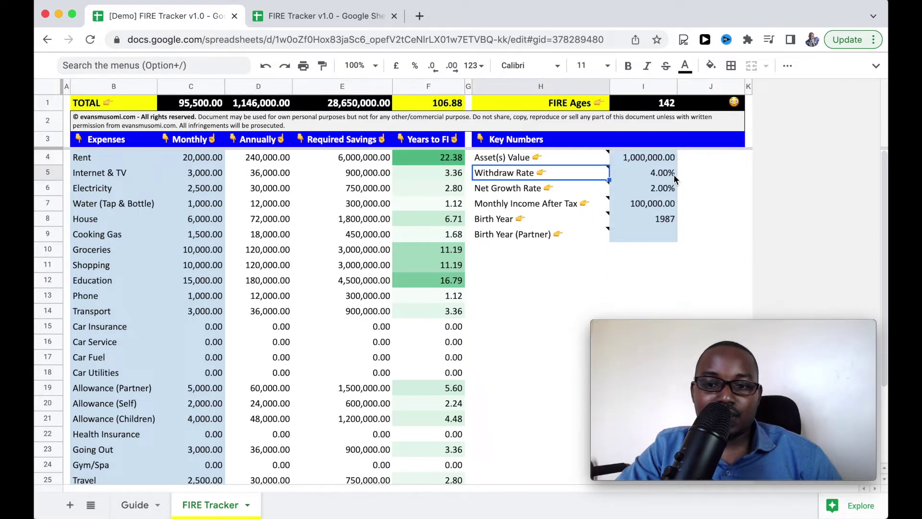
left_click(362, 158)
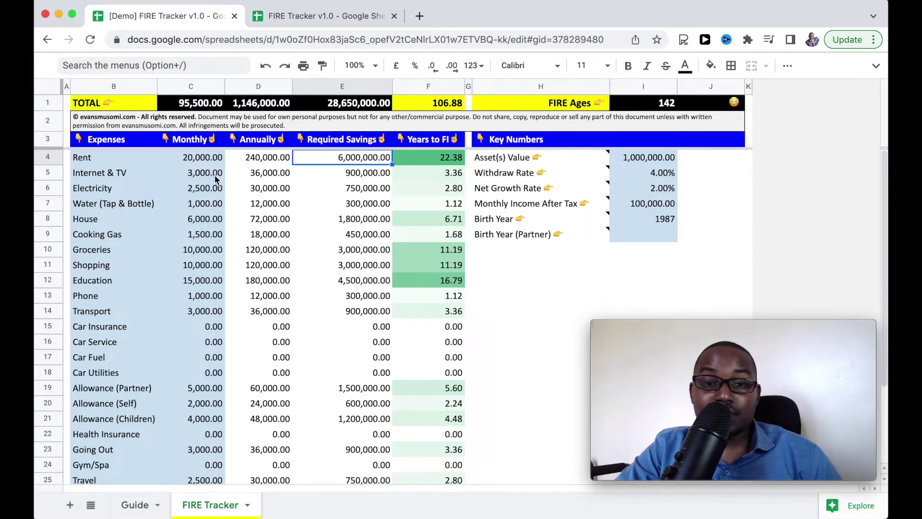
left_click(253, 177)
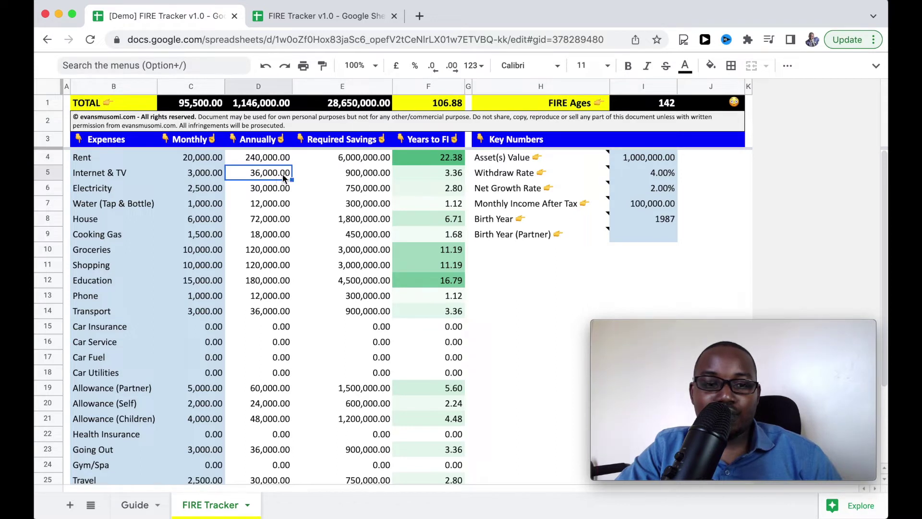
left_click(384, 175)
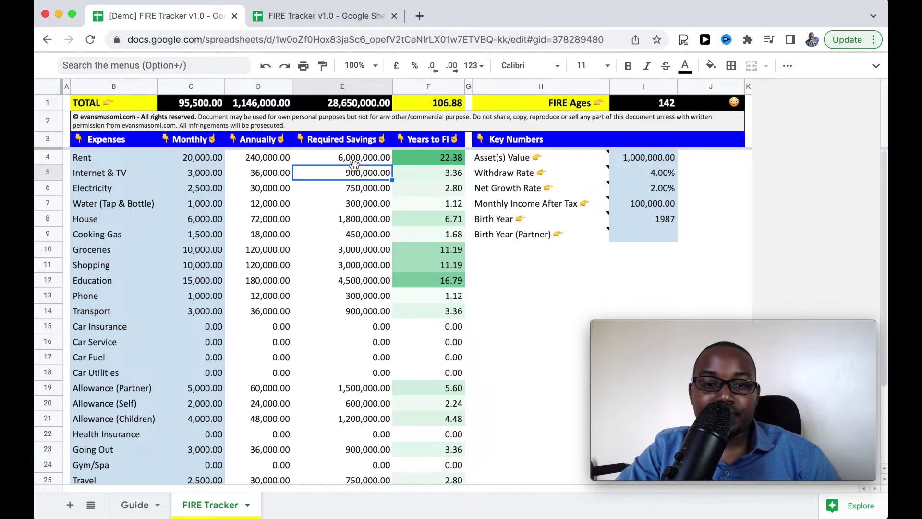
left_click(347, 104)
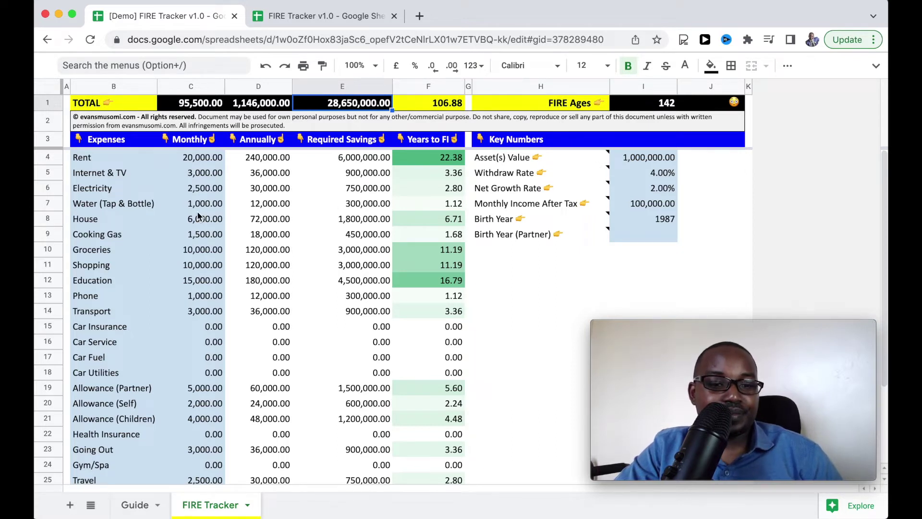
Set the monthly Rent expense to 15,000.
left_click(189, 155)
double_click(202, 156)
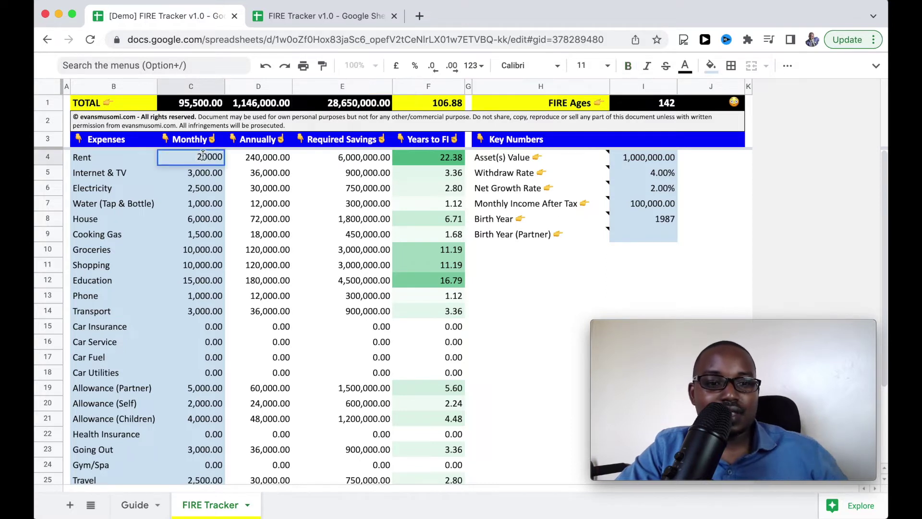
key("BackSpace")
key("BackSpace")
type("1")
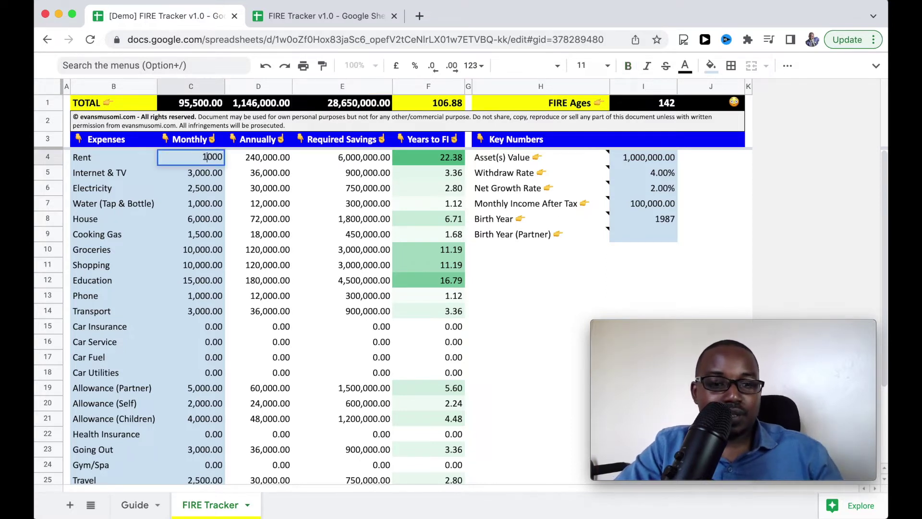
type("5")
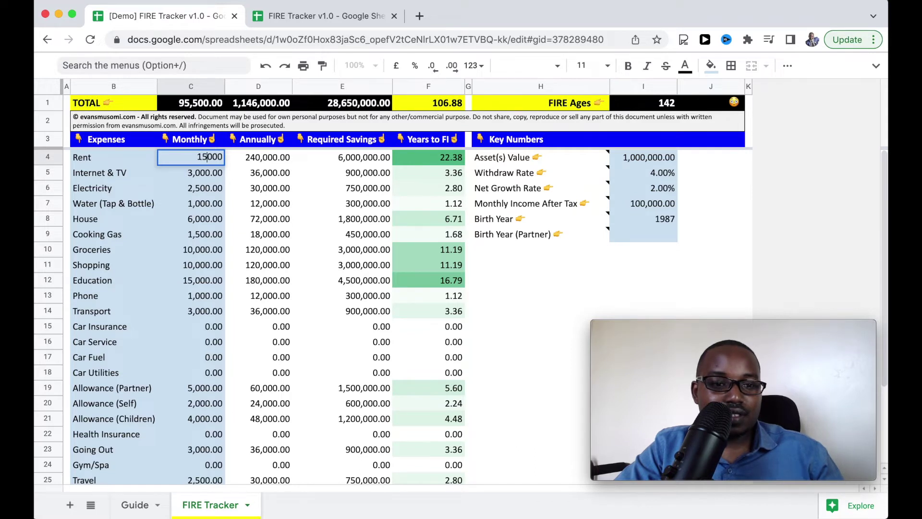
key("Return")
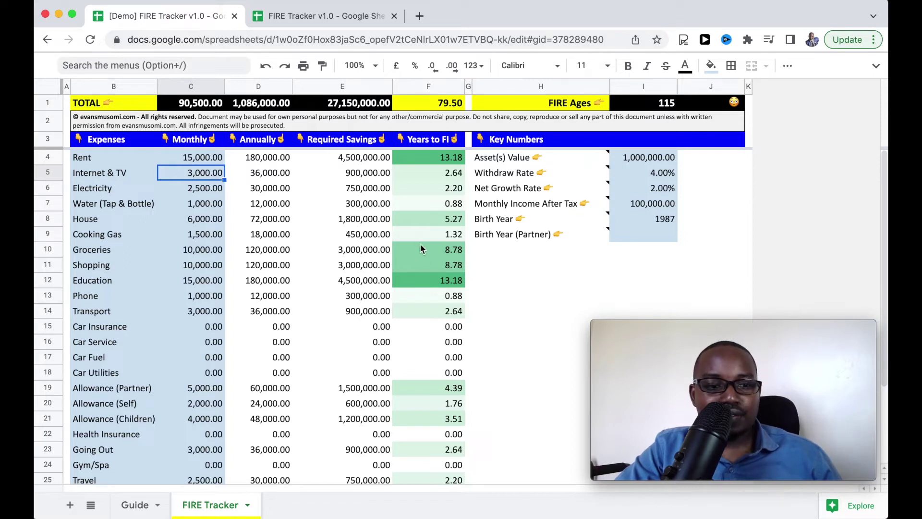
Set the monthly House expense to 3,000.
double_click(196, 218)
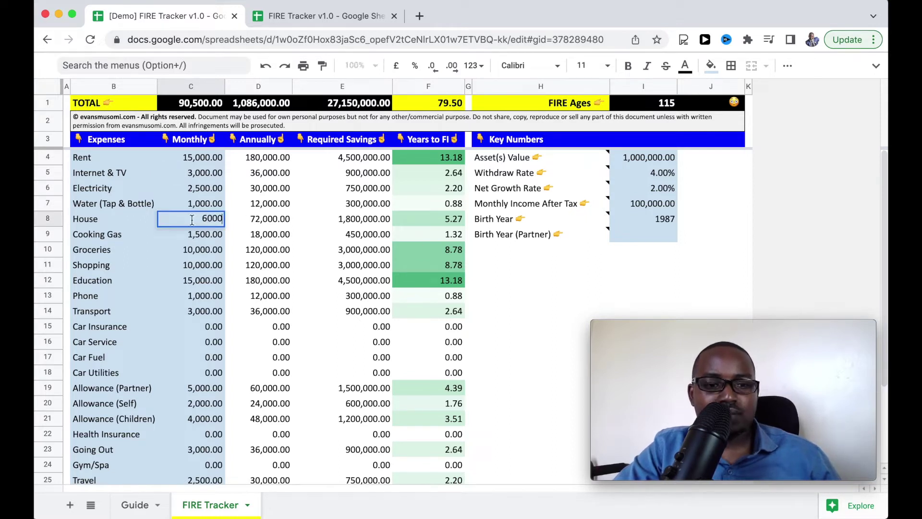
key("BackSpace")
type("3")
key("Return")
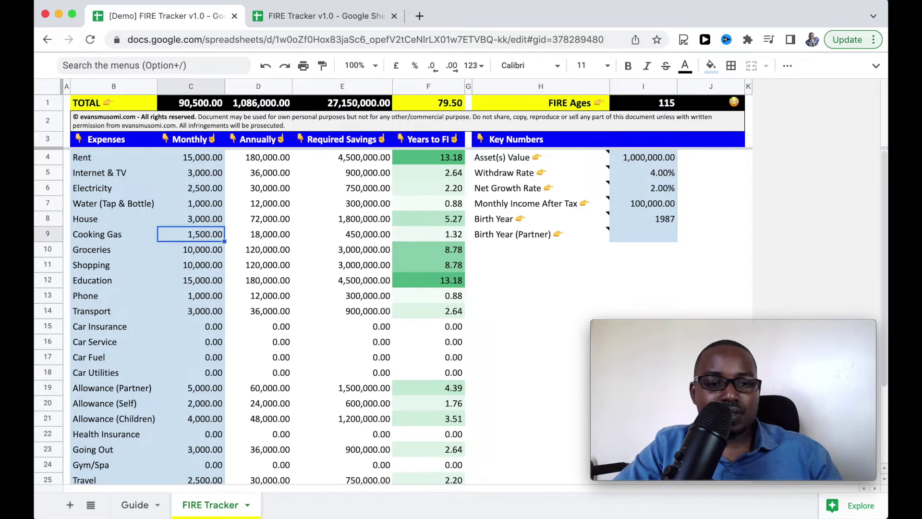
Set the monthly Groceries expense to 8,000.
double_click(194, 250)
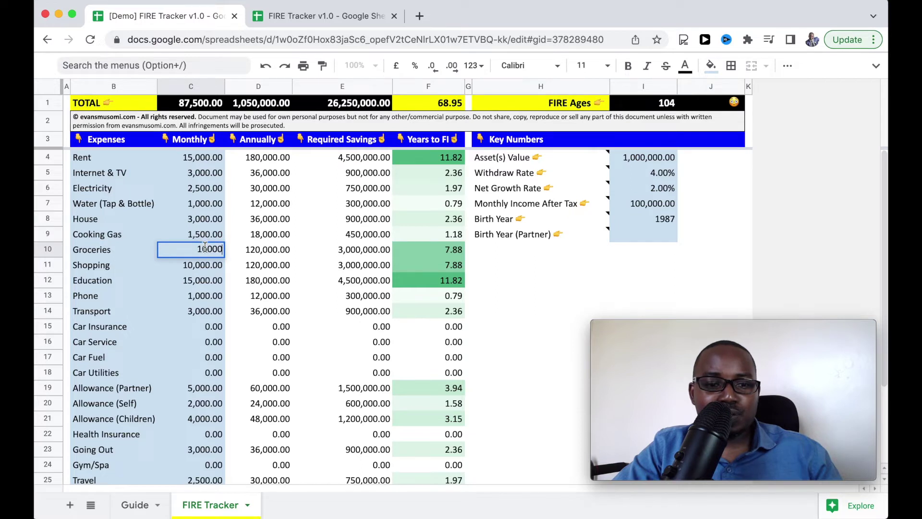
key("BackSpace")
key("BackSpace")
type("8")
key("Return")
Set the monthly Shopping expense to 6,000.
double_click(207, 265)
key("BackSpace")
key("BackSpace")
type("6")
key("Return")
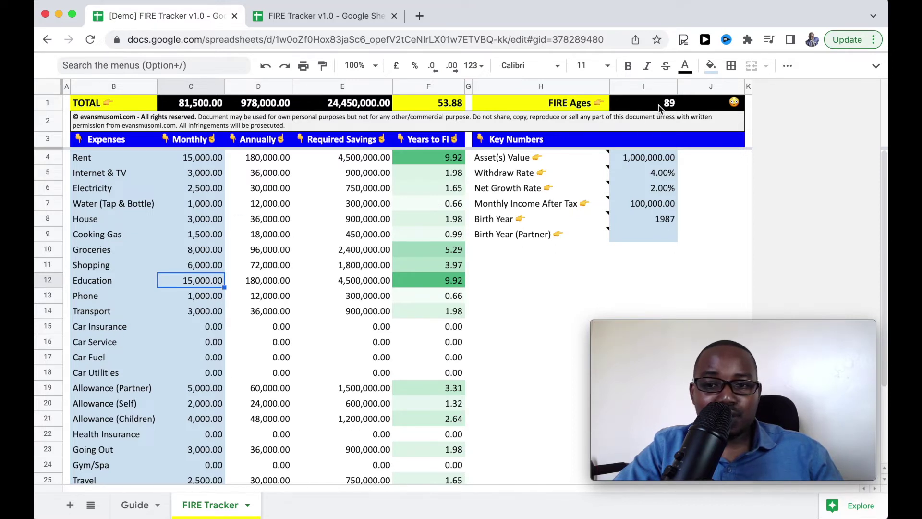
Set the monthly Education expense to 10,000.
double_click(203, 281)
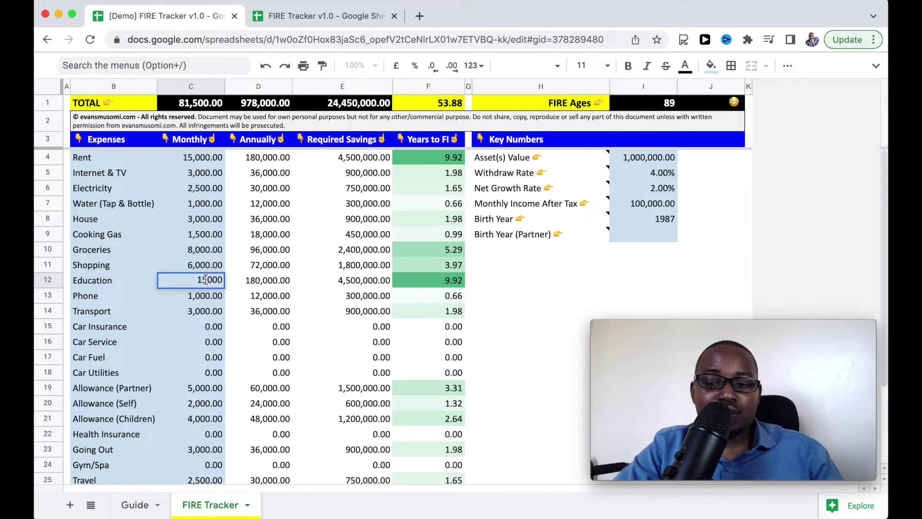
key("BackSpace")
type("0")
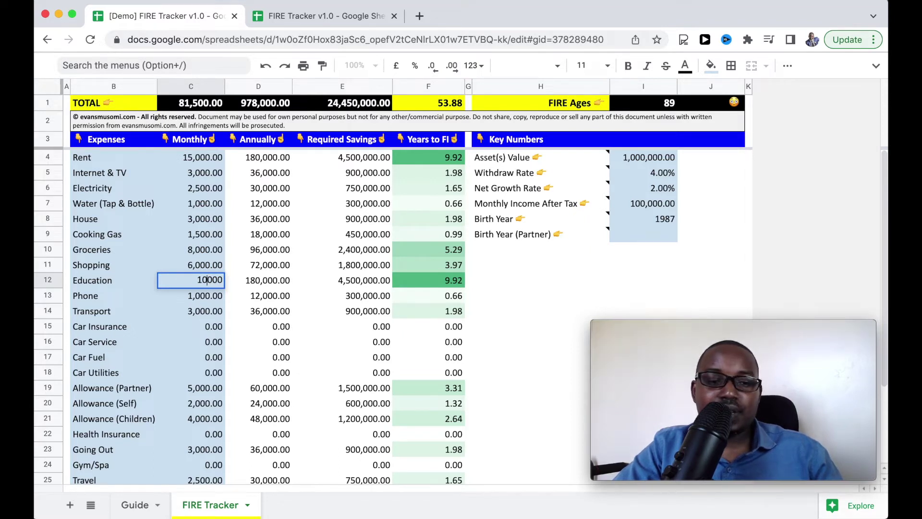
key("Return")
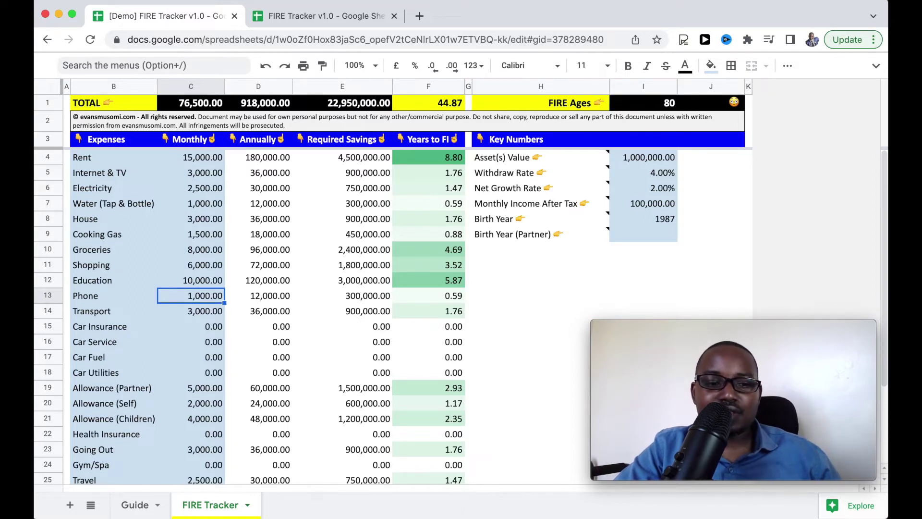
Set the monthly Allowance (Self) expense to 1,000.
scroll(198, 298, "down", 1)
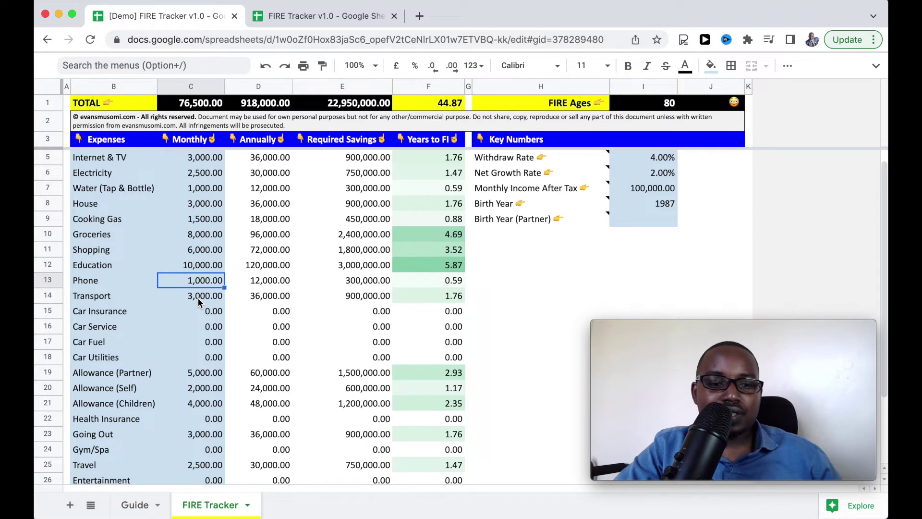
scroll(198, 298, "down", 6)
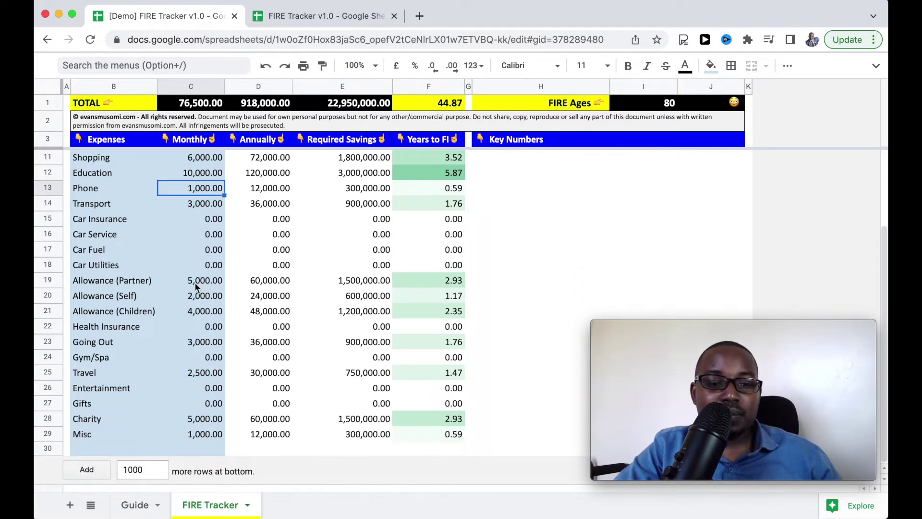
left_click(197, 296)
double_click(197, 296)
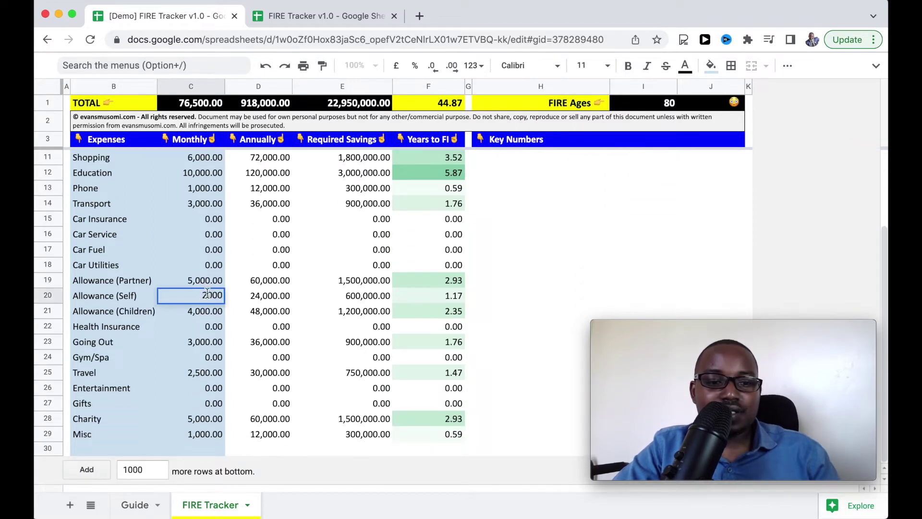
key("BackSpace")
type("1")
key("Return")
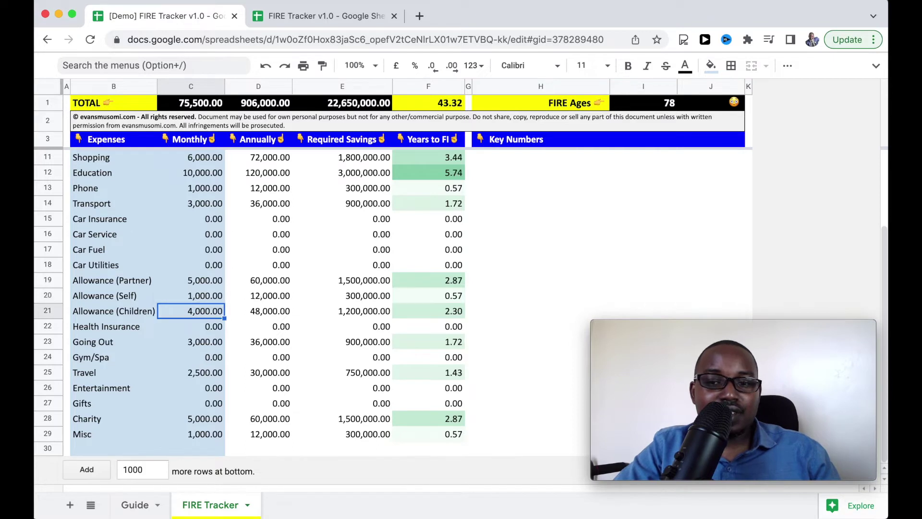
Set the monthly Allowance (Children) expense to 3,000.
double_click(197, 313)
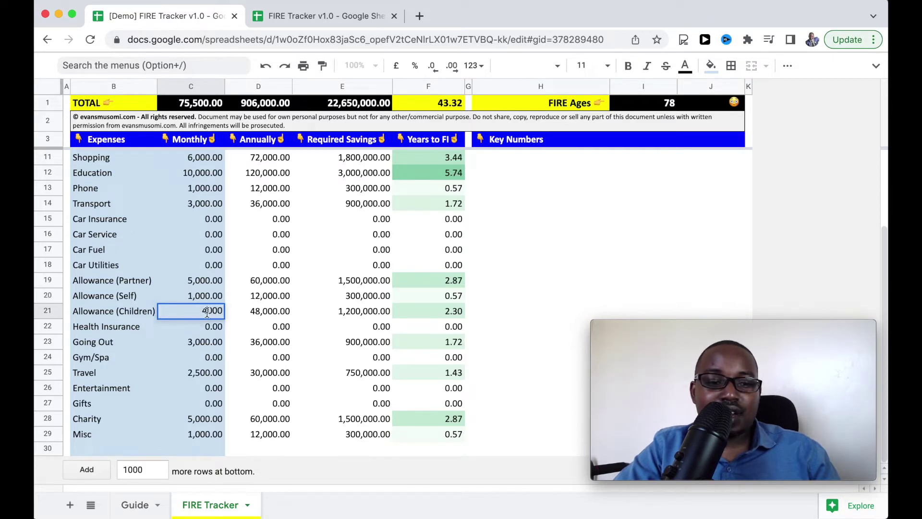
left_click(207, 312)
key("BackSpace")
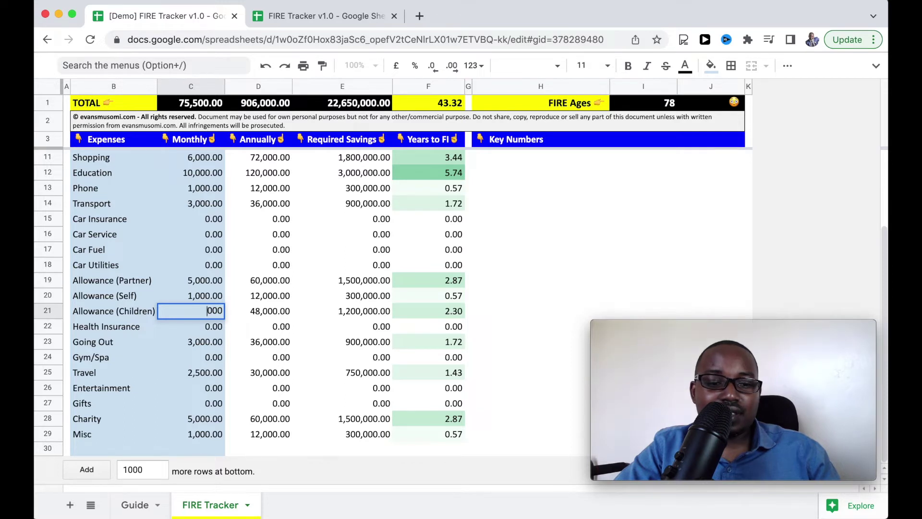
type("3")
key("Return")
Set the monthly Allowance (Partner) expense to 3,000.
key("Up")
key("Up")
key("Up")
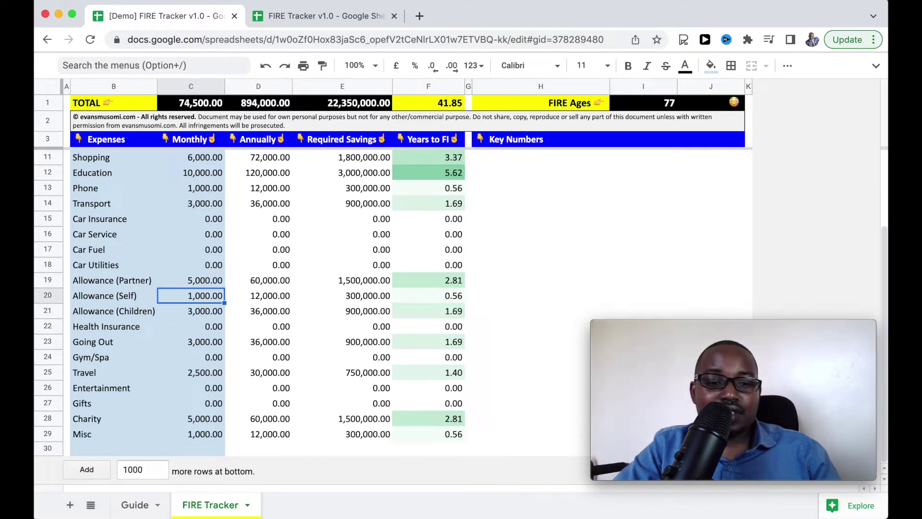
key("Return")
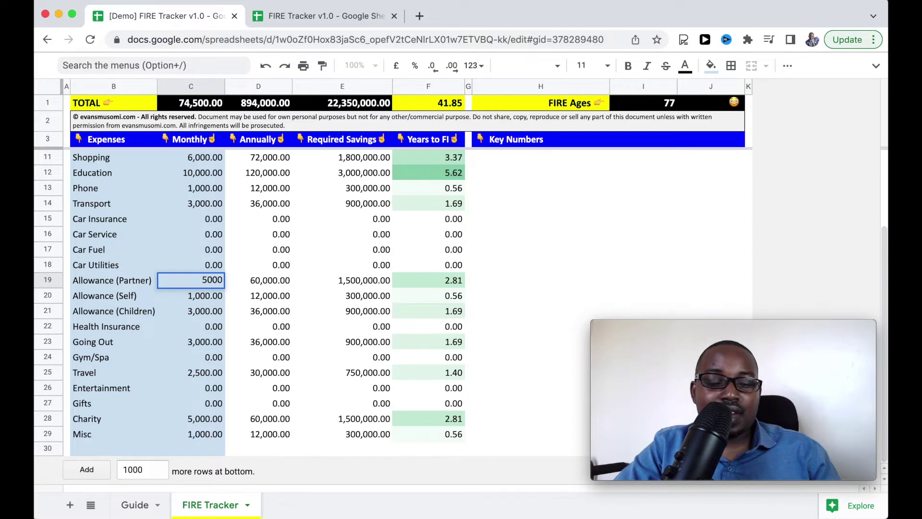
key("BackSpace")
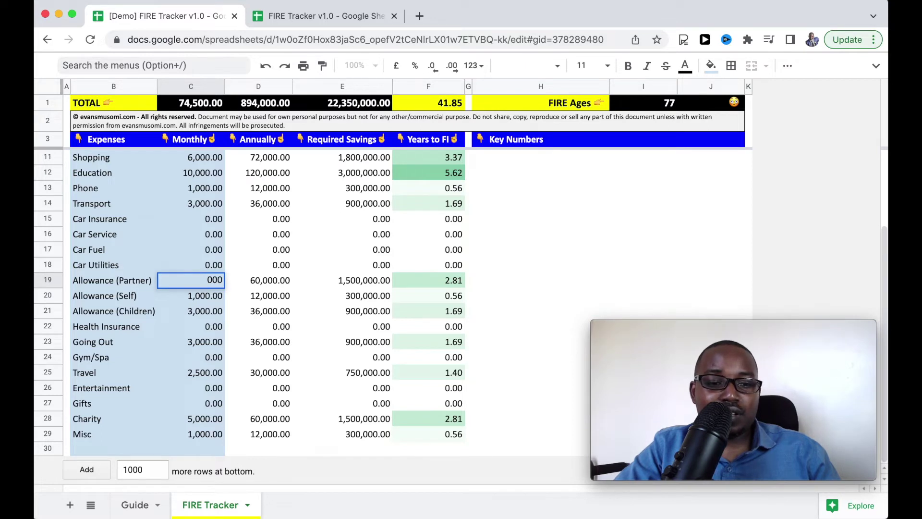
type("3")
key("Return")
key("Up")
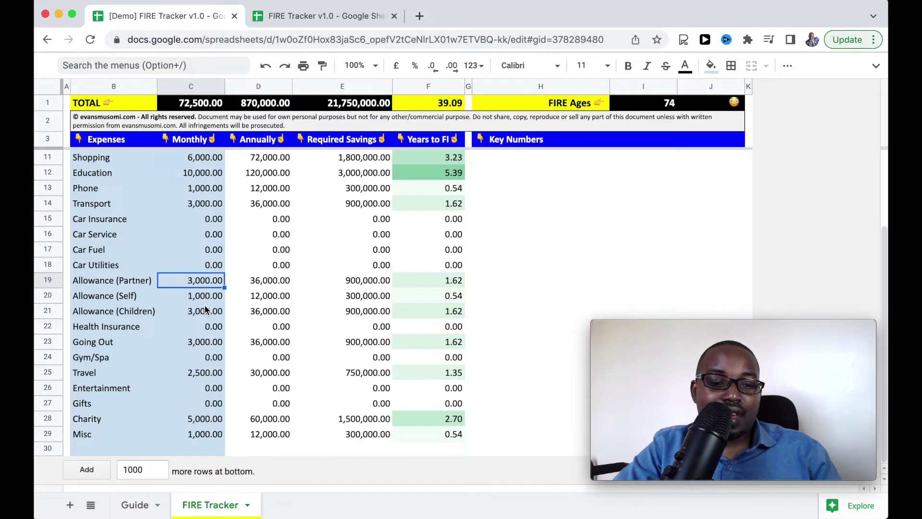
Set the monthly Going Out expense to 1,000.
left_click(202, 344)
key("Return")
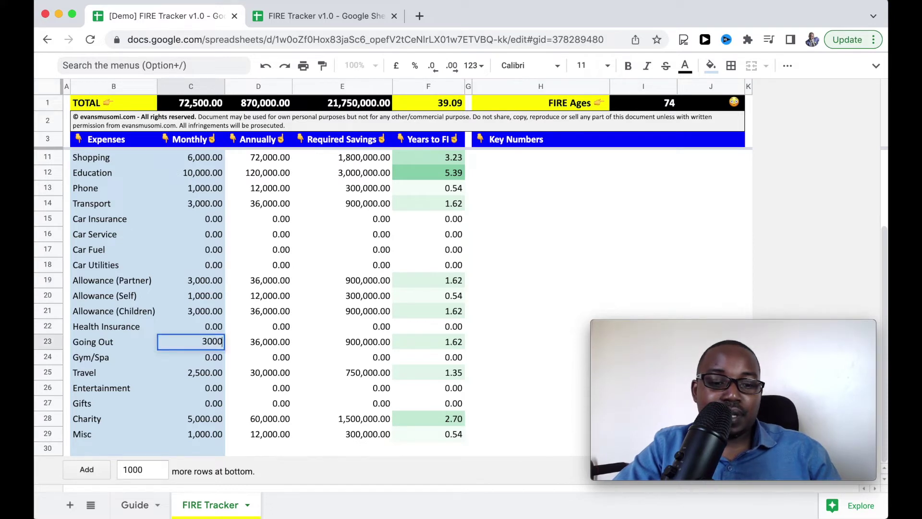
key("BackSpace")
type("1")
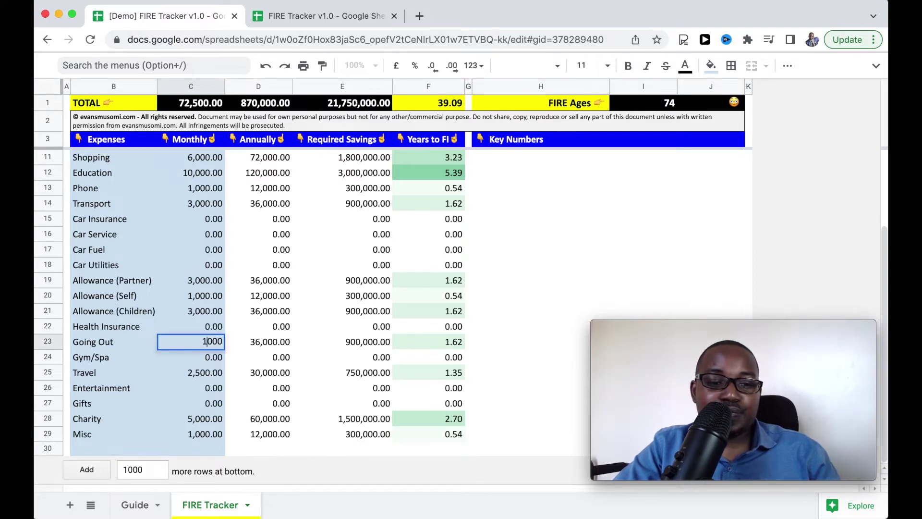
key("Return")
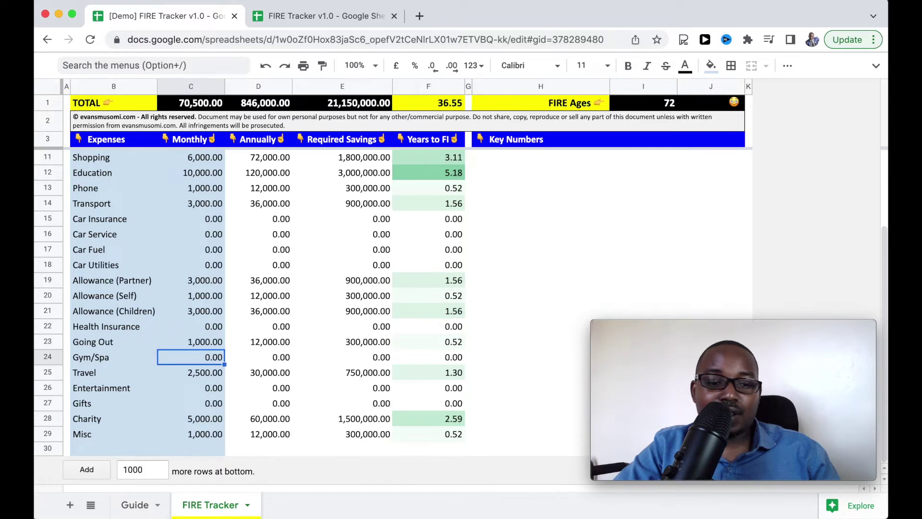
Set the monthly Travel expense to 1,250.
key("Down")
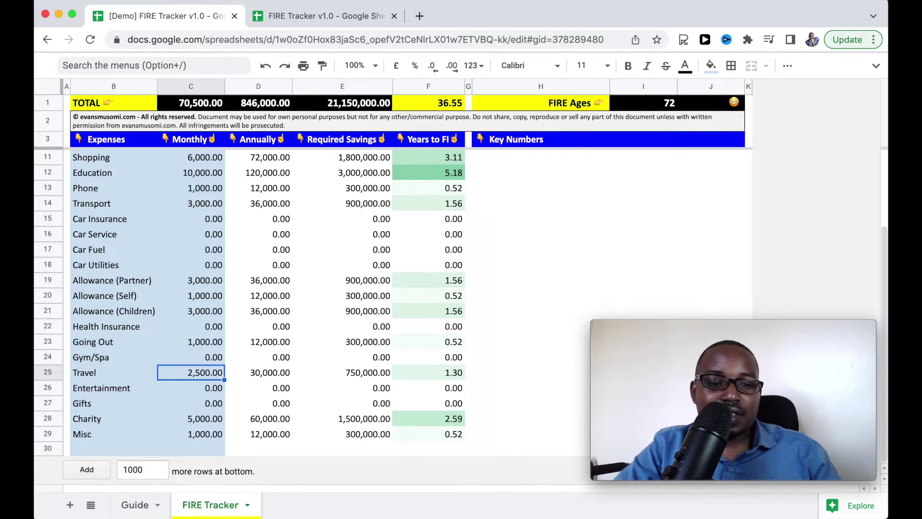
key("Return")
key("Left")
key("Left")
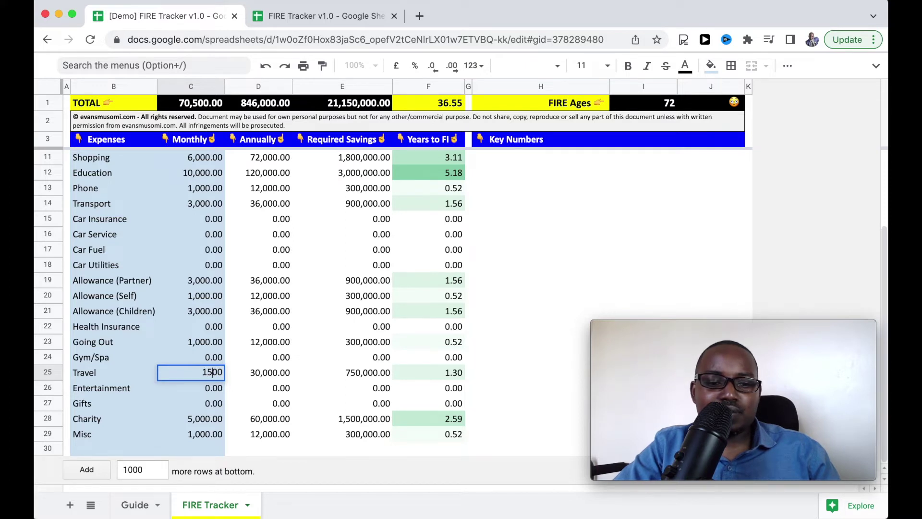
type("1")
key("Delete")
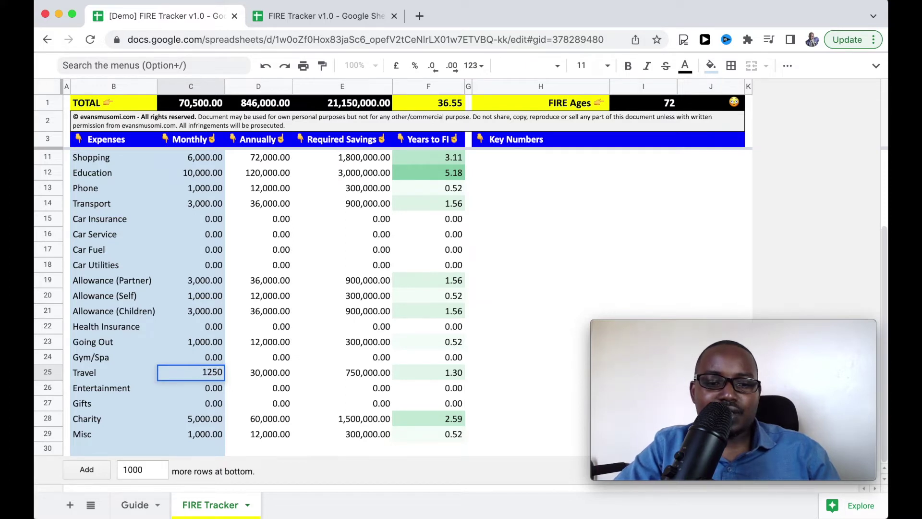
key("Return")
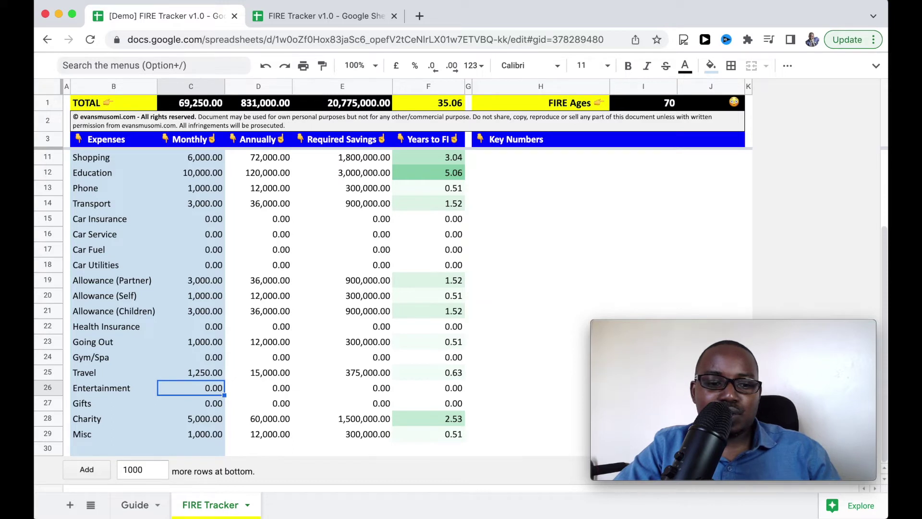
Set the monthly Charity expense to 2,000.
left_click(190, 418)
double_click(212, 418)
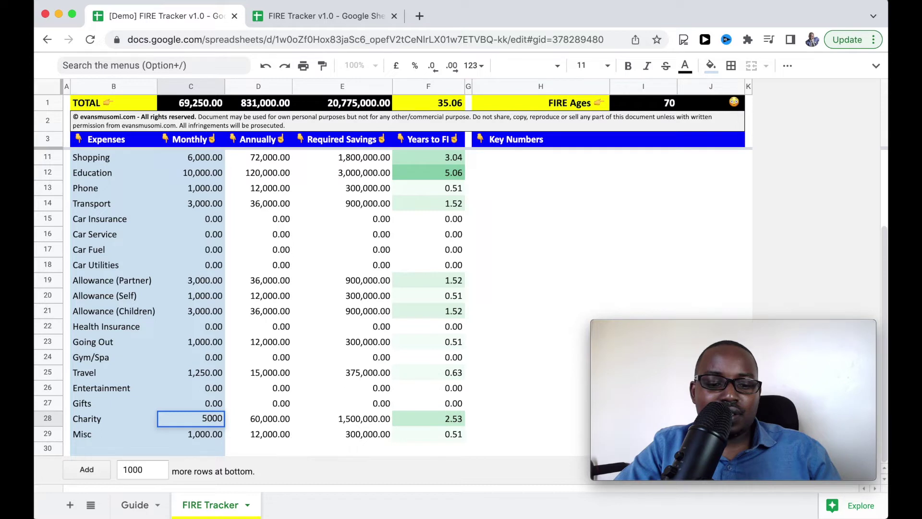
key("BackSpace")
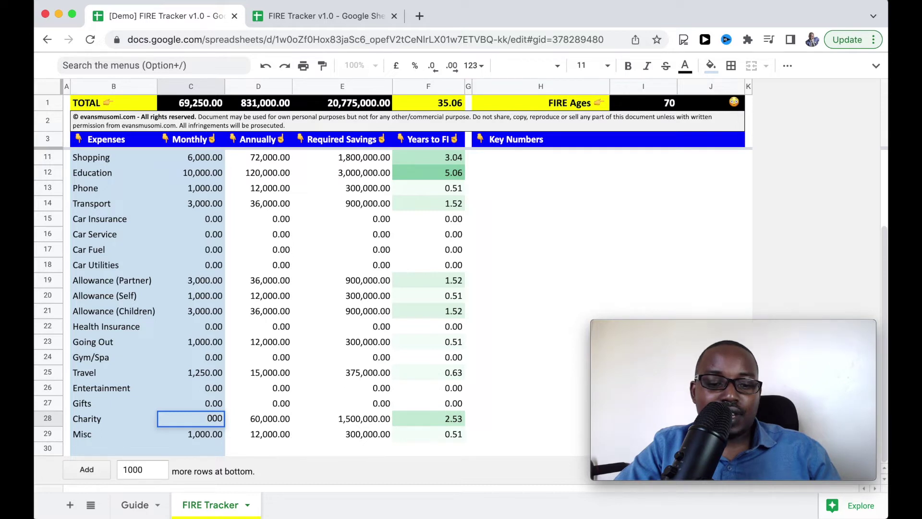
type("2")
key("Return")
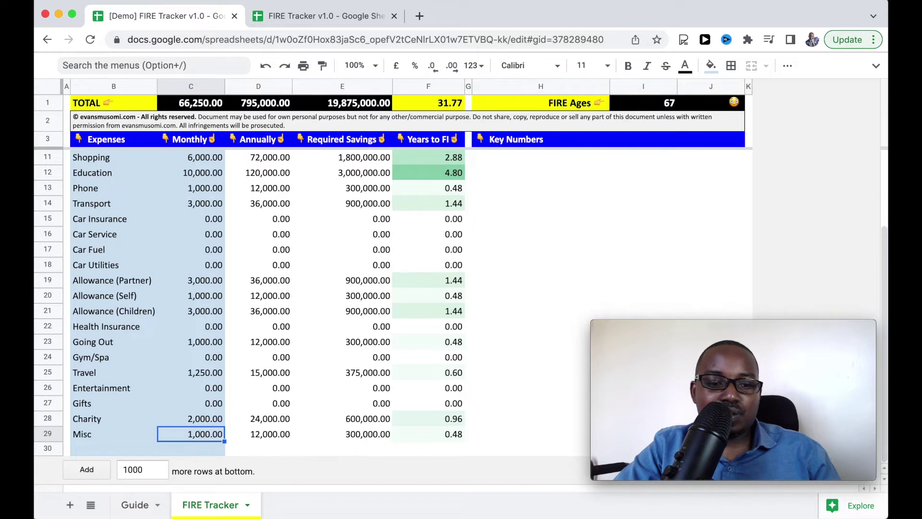
Review the reduced expenses from Misc back up to Rent and examine the total Years to FI and the FIRE age.
key("Up")
key("Up")
key("Up")
key("Up")
key("Up")
key("Up")
key("Up")
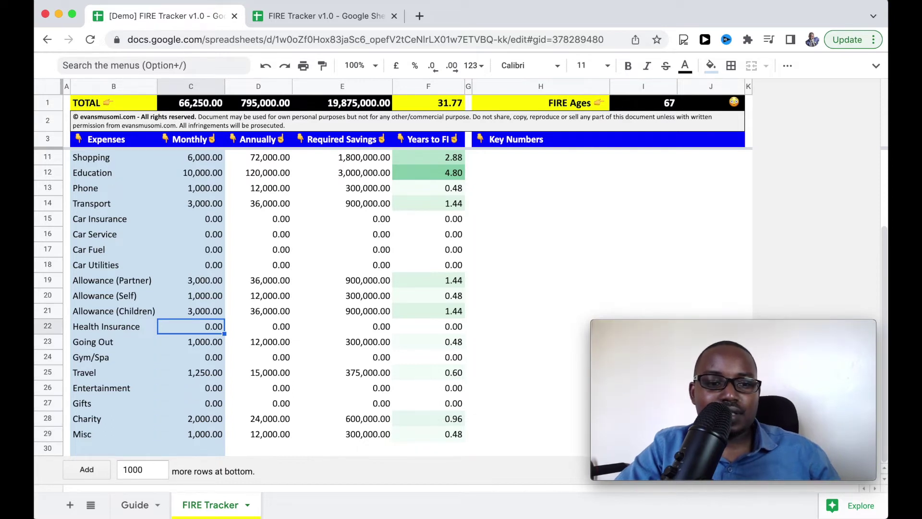
scroll(269, 289, "up", 5)
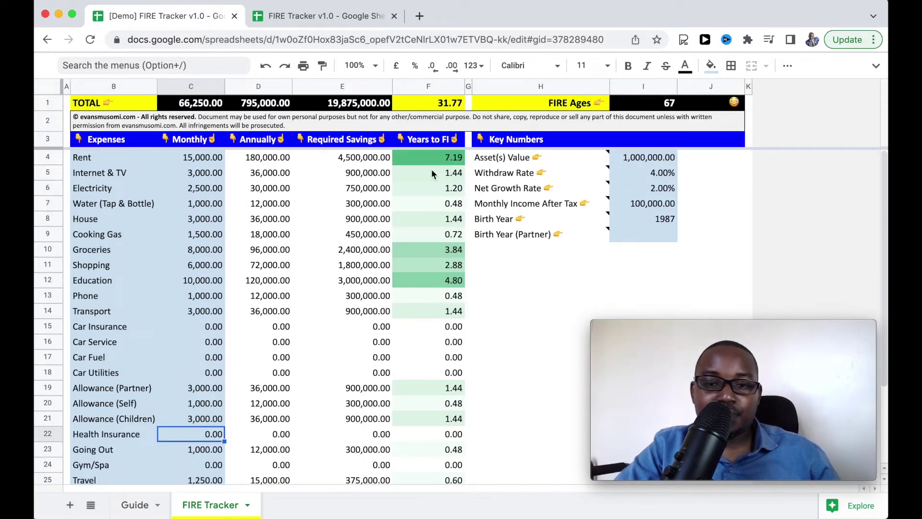
mouse_move(587, 195)
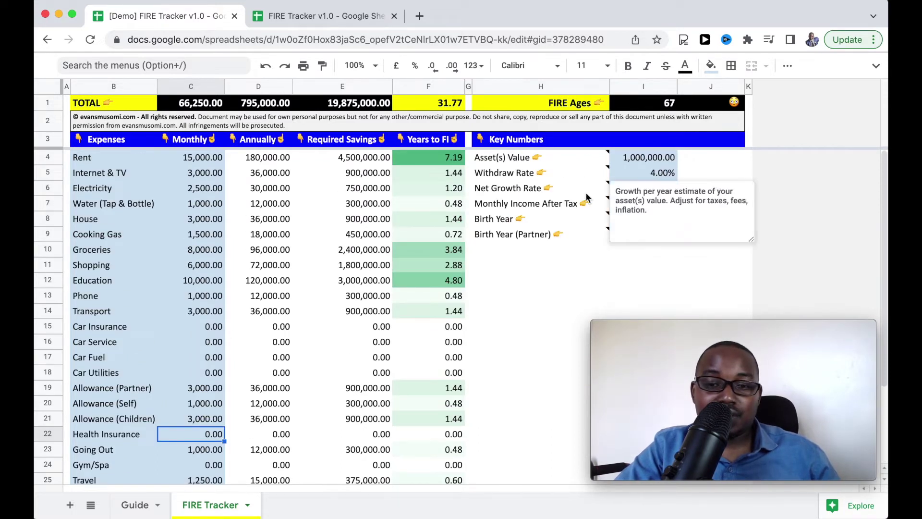
left_click(659, 106)
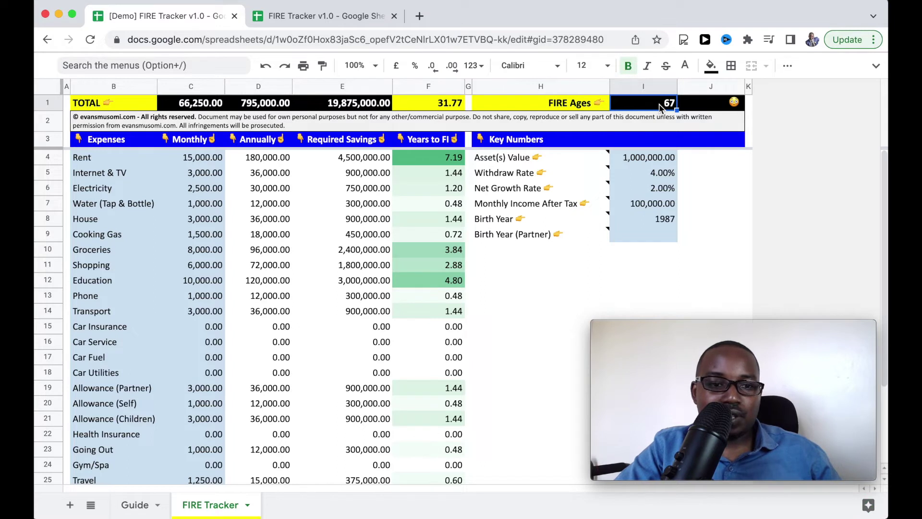
Examine the total monthly expenses and required savings, and read the notes on Withdraw Rate and Net Growth Rate.
left_click(172, 107)
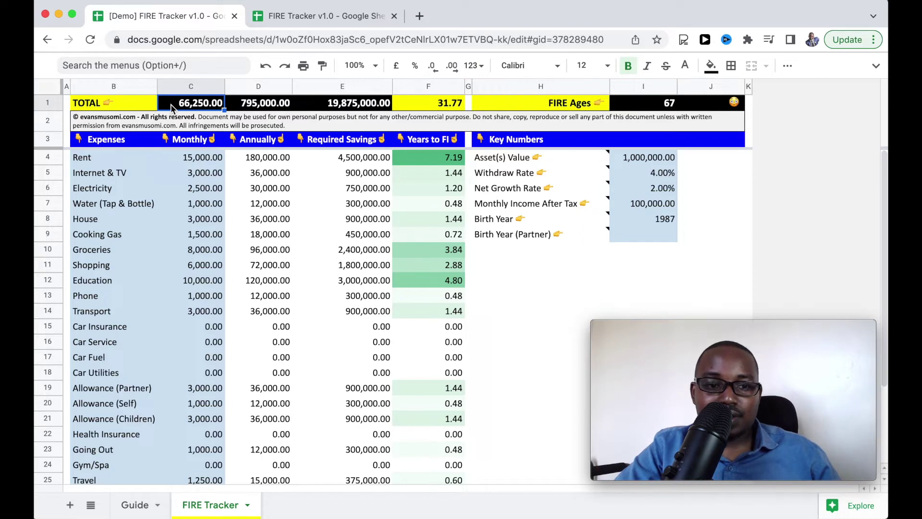
left_click(319, 107)
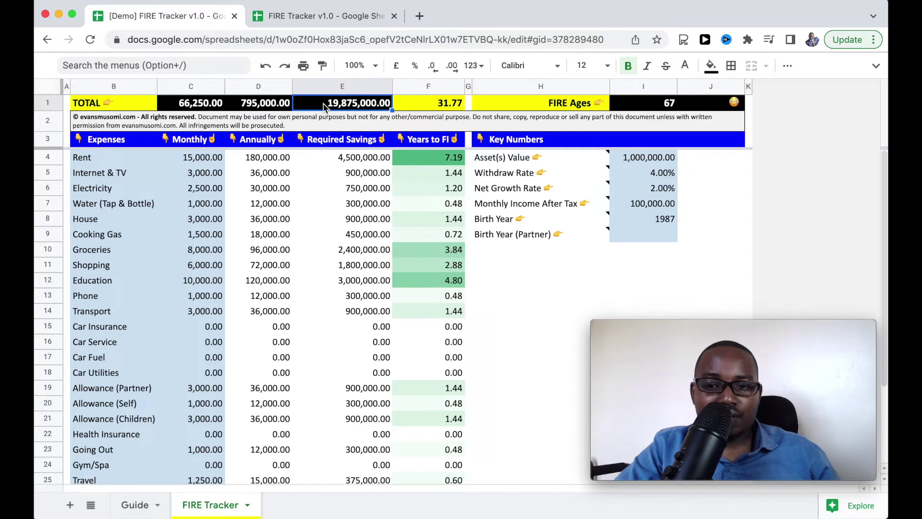
mouse_move(511, 174)
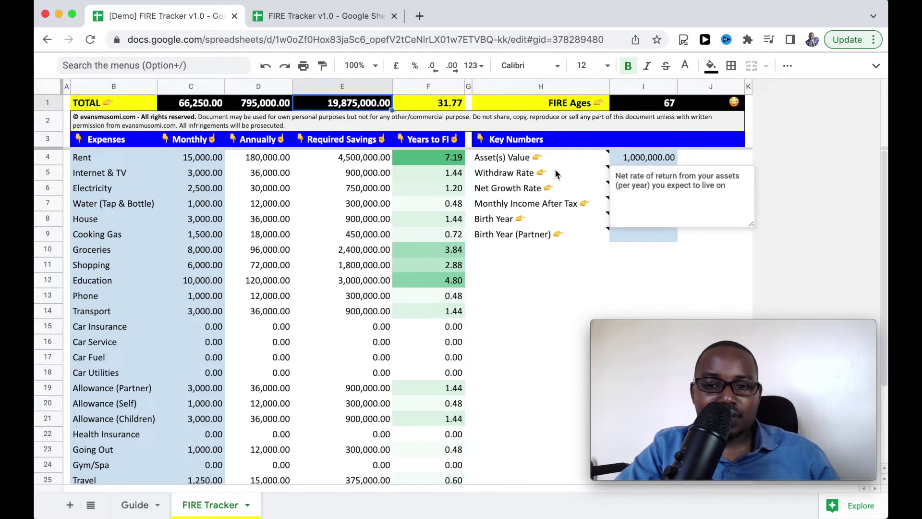
left_click(567, 172)
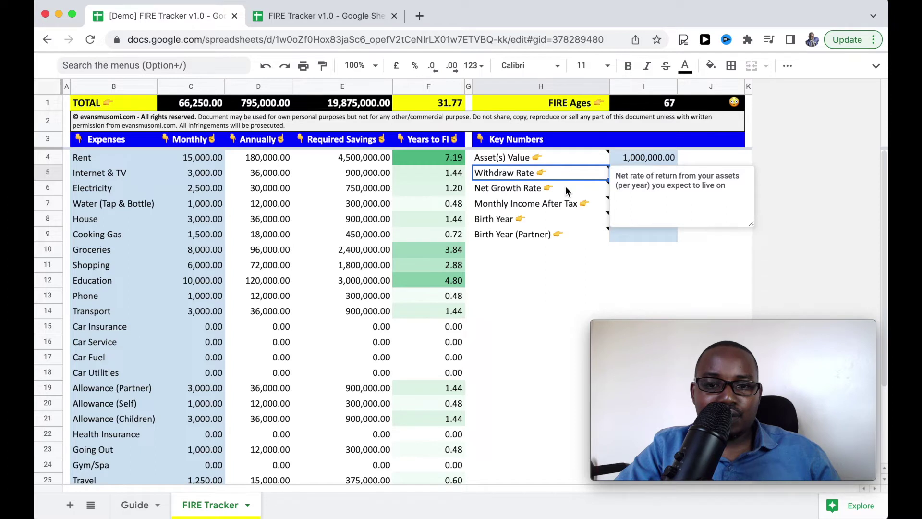
left_click(565, 189)
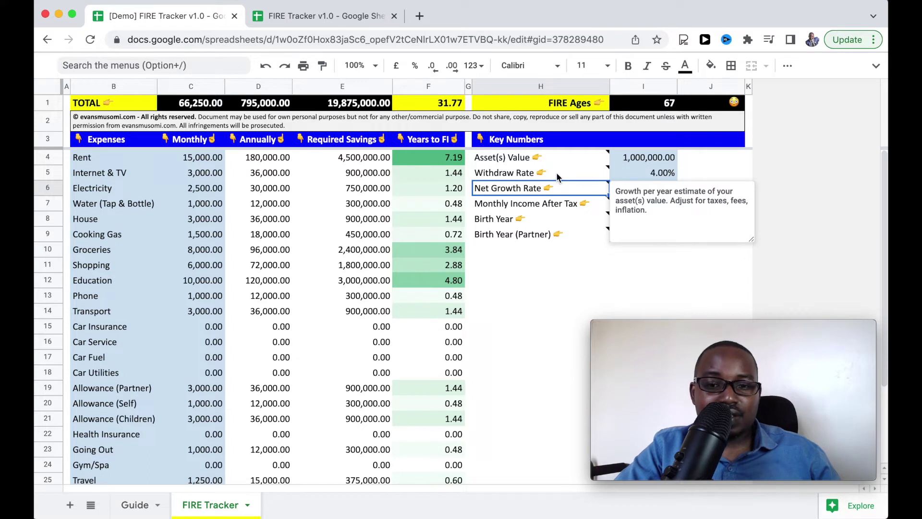
mouse_move(556, 172)
left_click(556, 172)
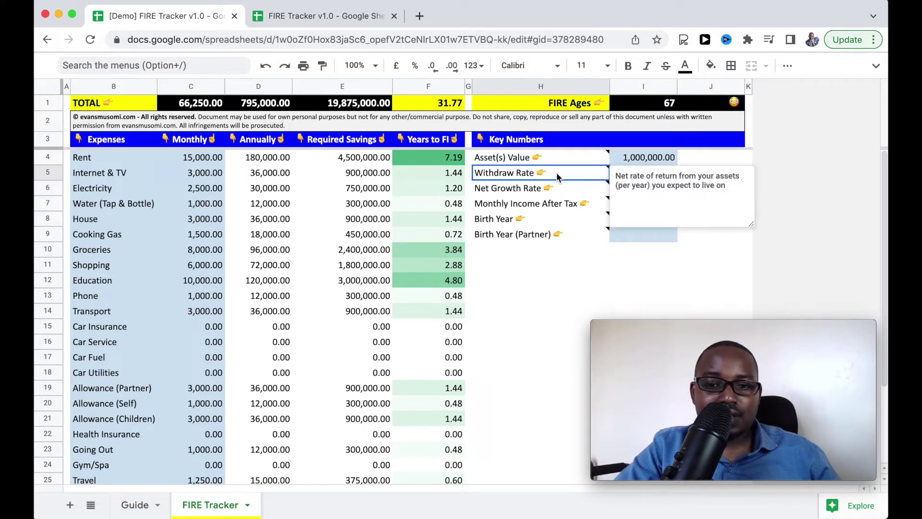
left_click(549, 265)
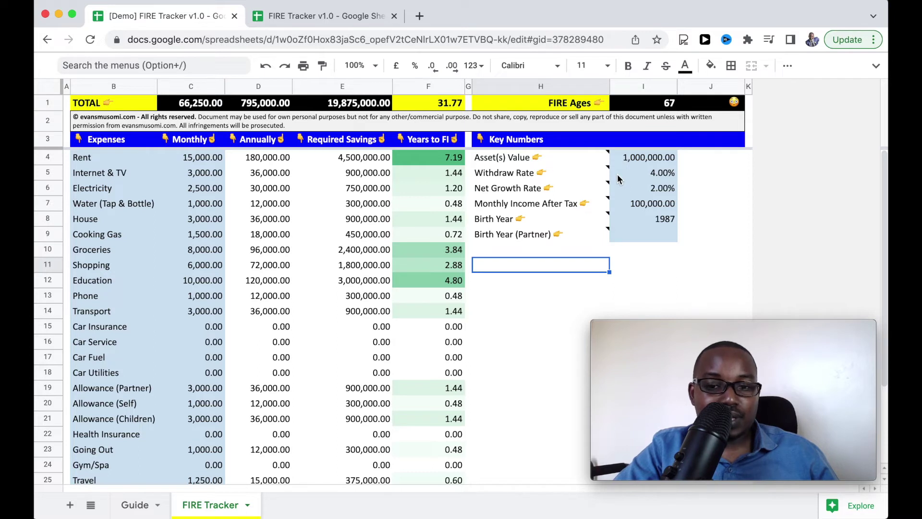
Set the Monthly Income After Tax to 150,000 in the Key Numbers.
left_click(625, 206)
double_click(654, 203)
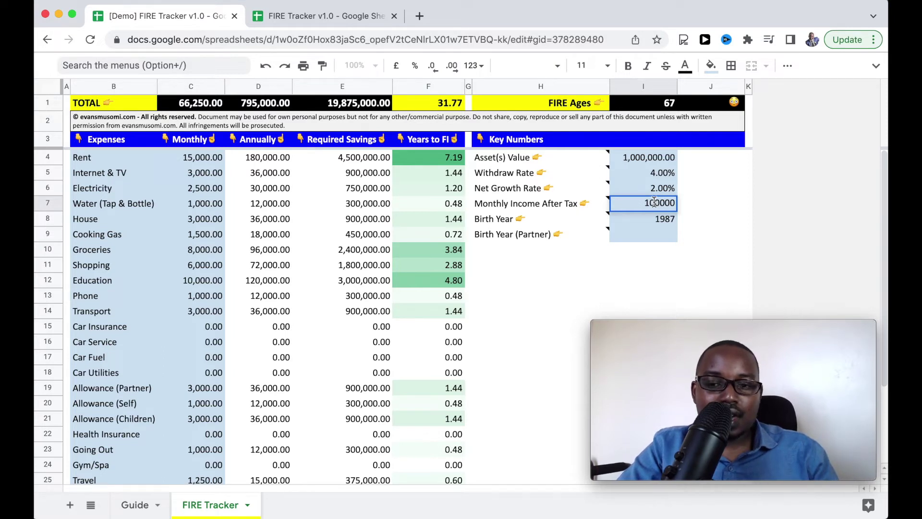
key("BackSpace")
type("5")
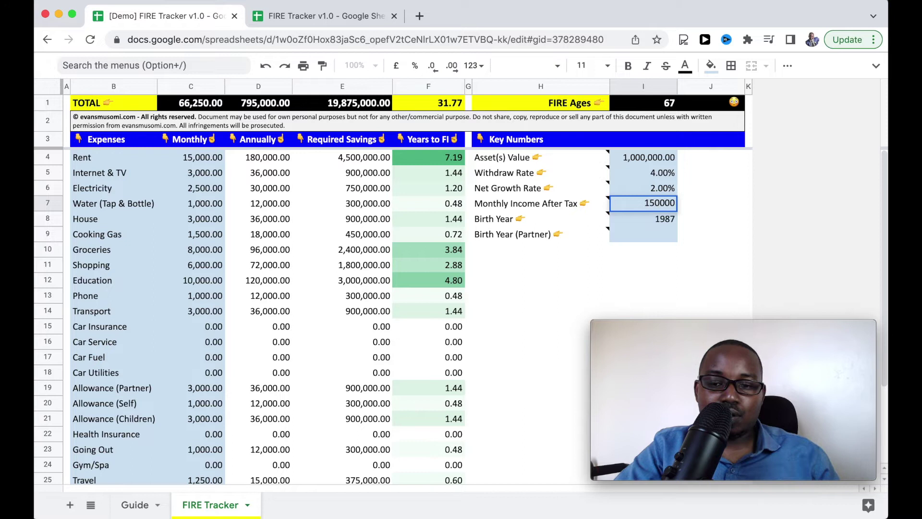
key("Return")
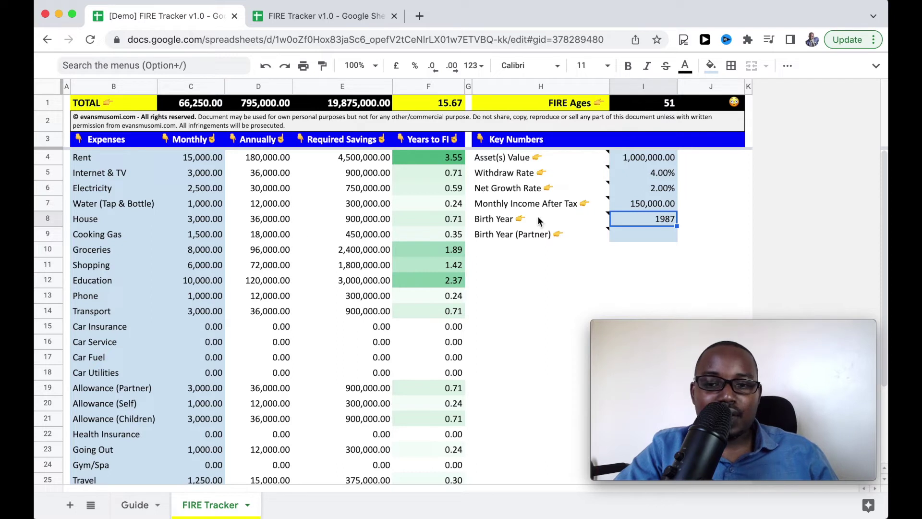
mouse_move(583, 212)
left_click(623, 203)
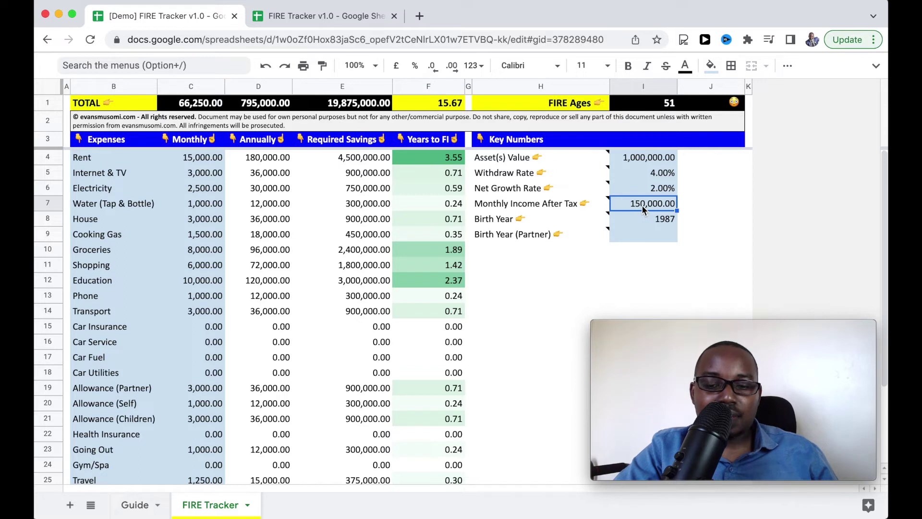
Fill in the partner's birth year in the Key Numbers.
left_click(648, 240)
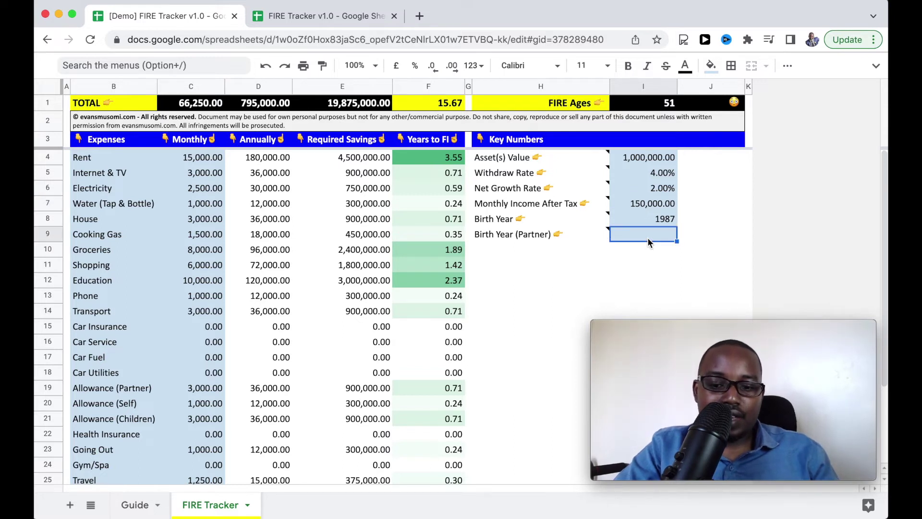
type("199")
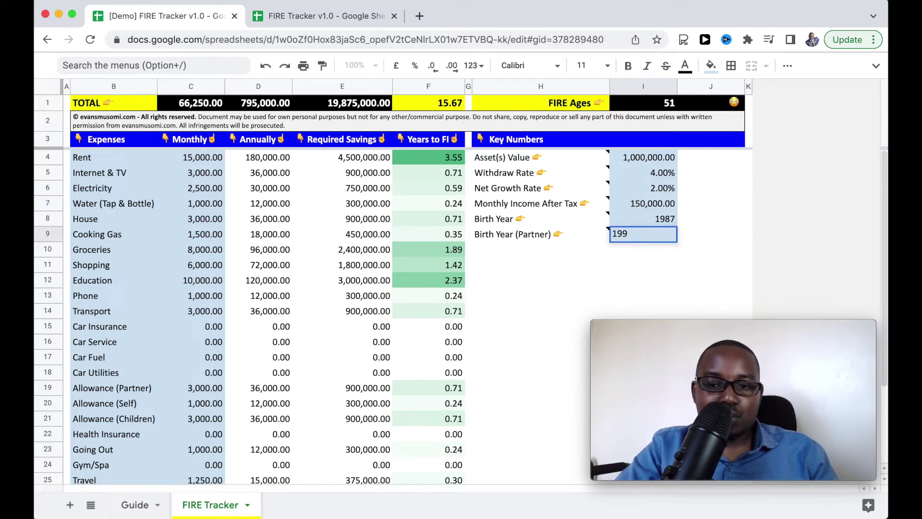
key("BackSpace")
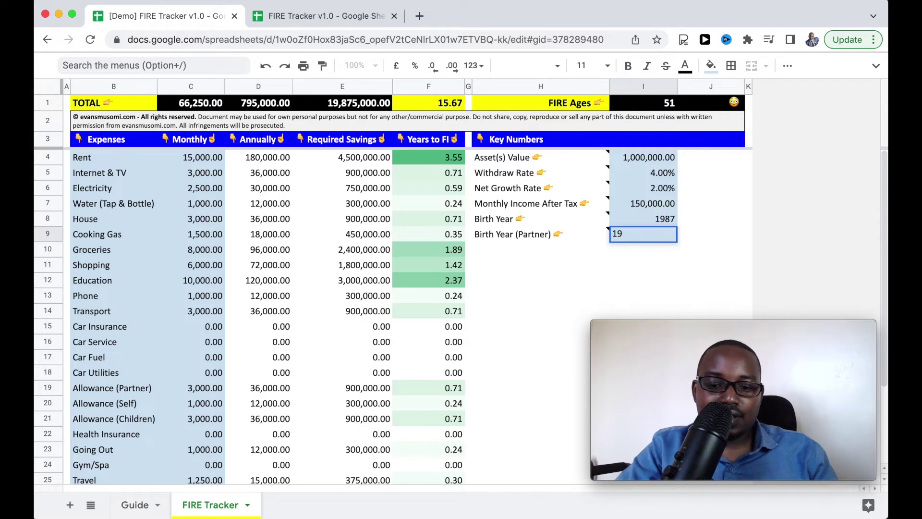
type("91")
key("Return")
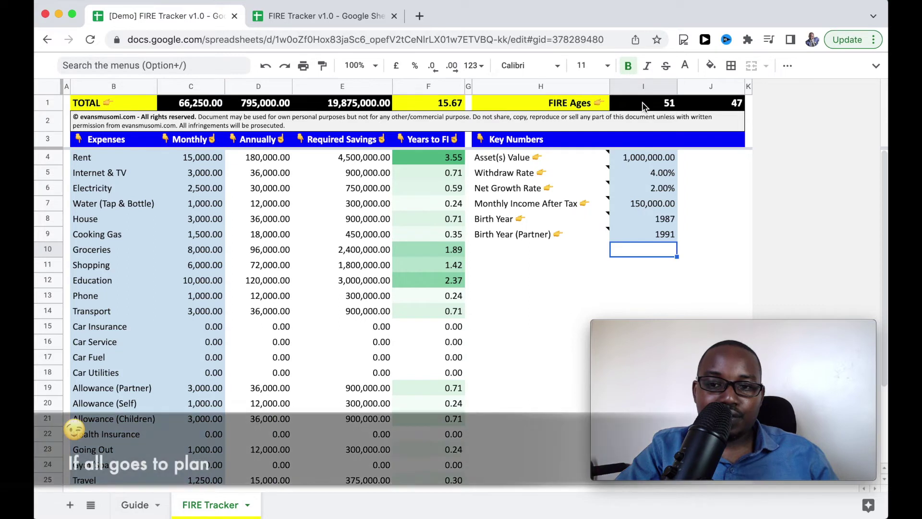
Review the Years to FI for each expense from Rent through Misc.
left_click(723, 181)
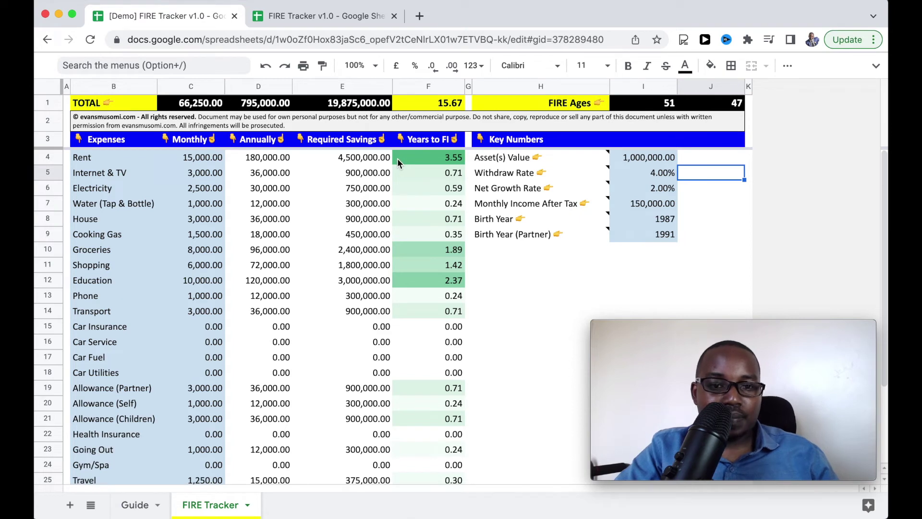
scroll(398, 163, "down", 3)
scroll(398, 164, "up", 3)
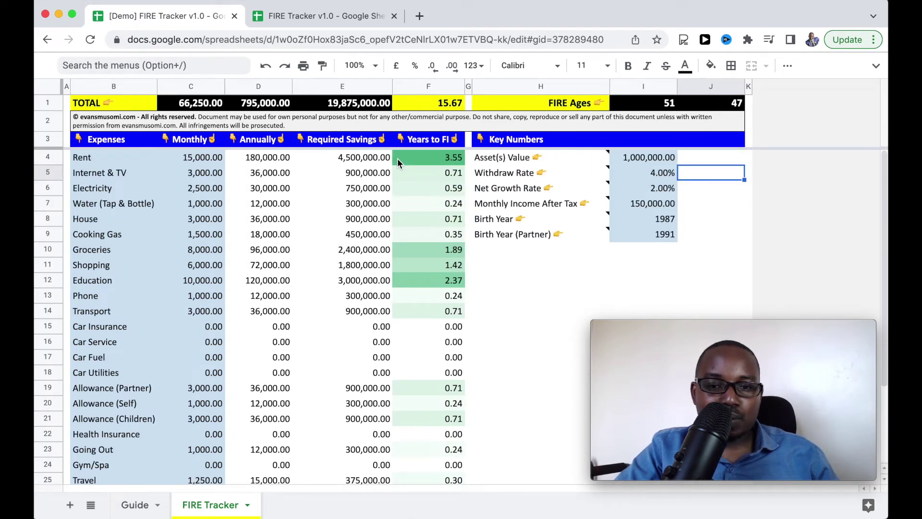
left_click(442, 161)
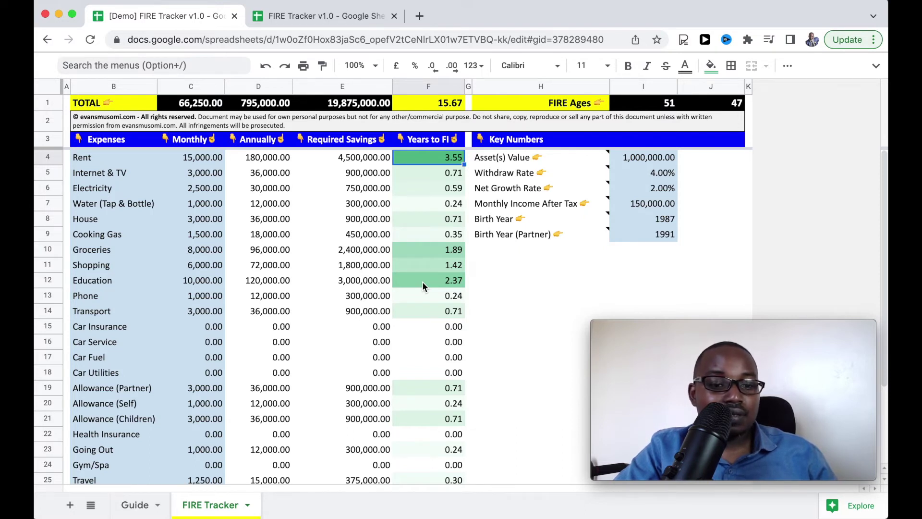
scroll(423, 286, "down", 3)
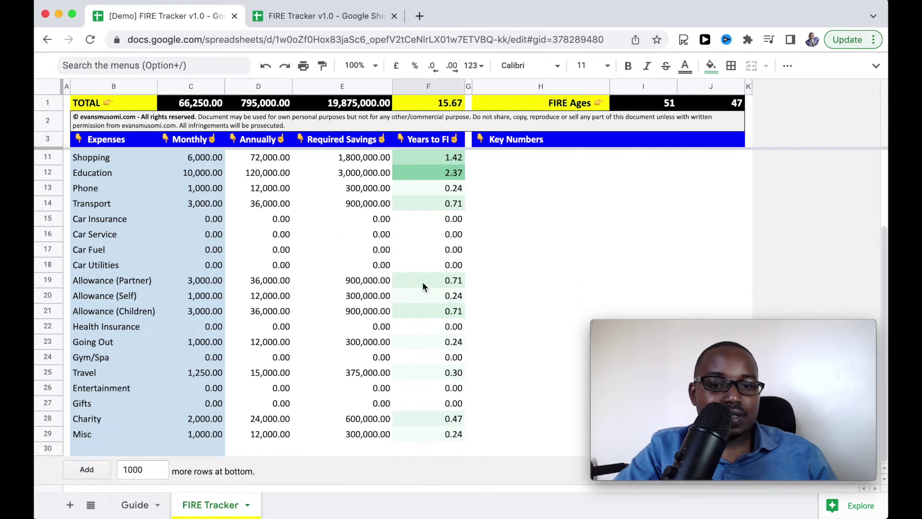
scroll(423, 286, "up", 3)
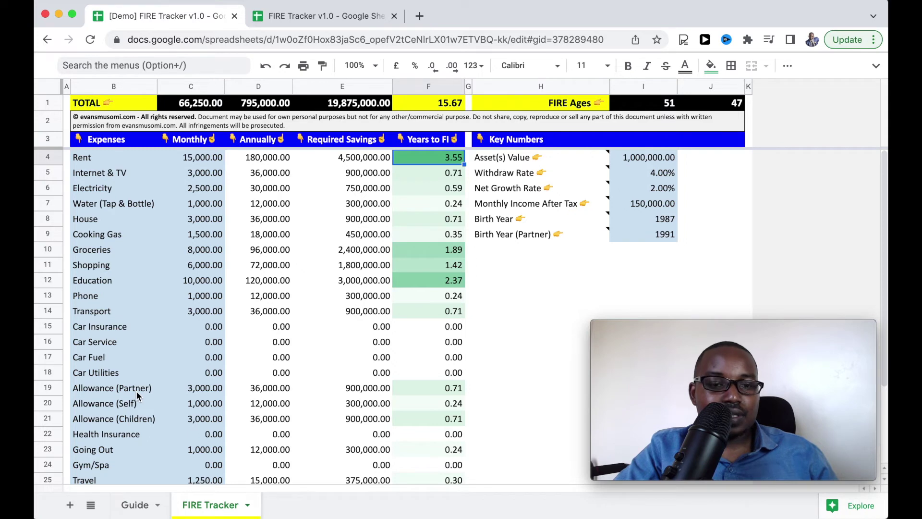
Switch to the other FIRE Tracker v1.0 spreadsheet and read the Guide's tips on notes and input fields.
left_click(324, 18)
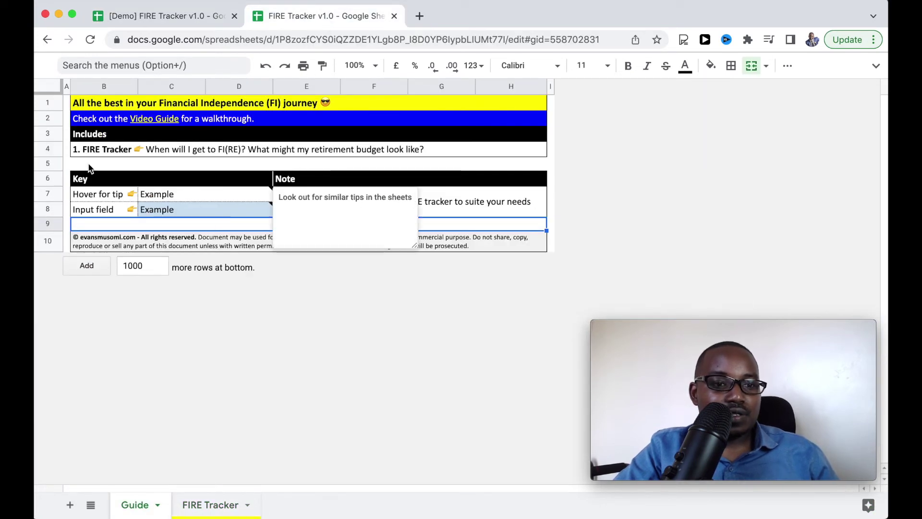
left_click(74, 166)
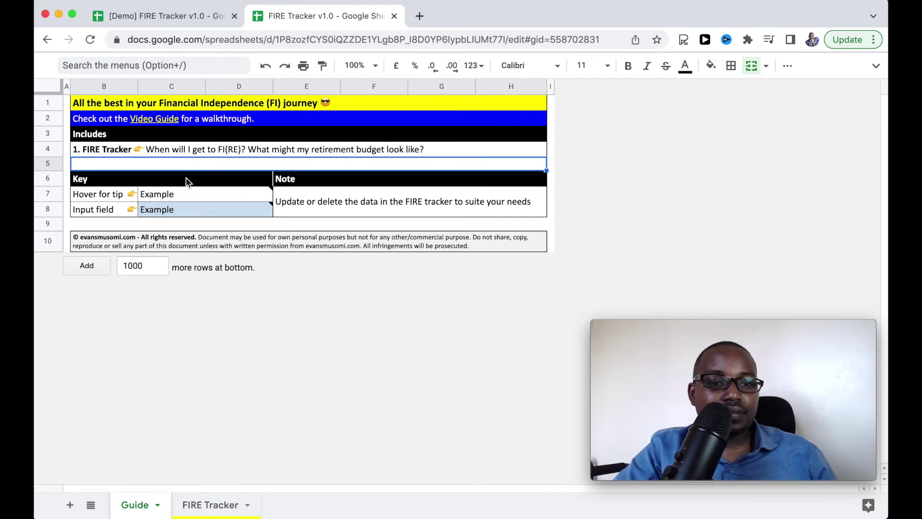
mouse_move(238, 194)
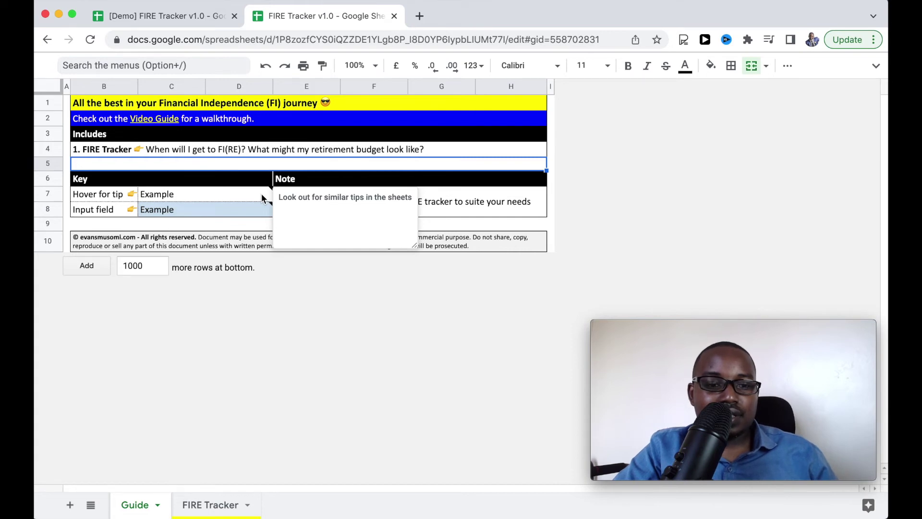
left_click(262, 211)
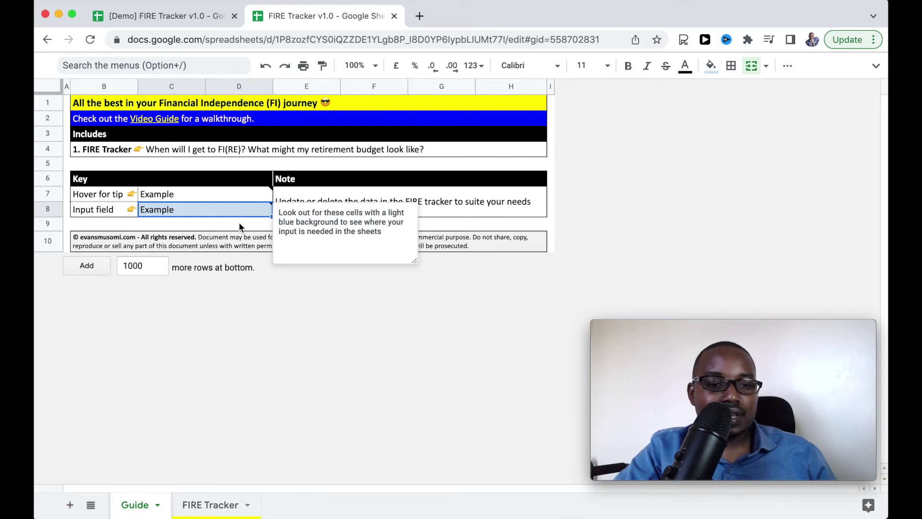
Open the blank FIRE Tracker sheet and look through its monthly expense input cells from Rent through Misc.
left_click(210, 512)
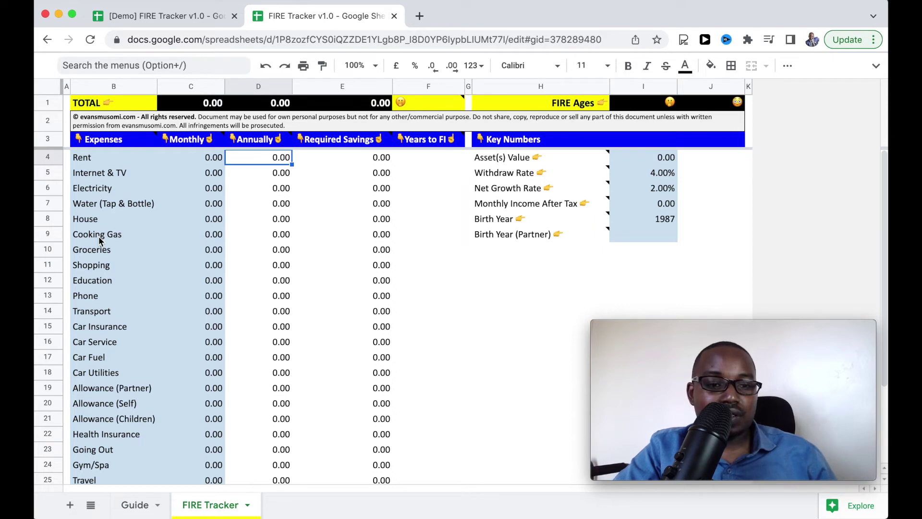
left_click(186, 162)
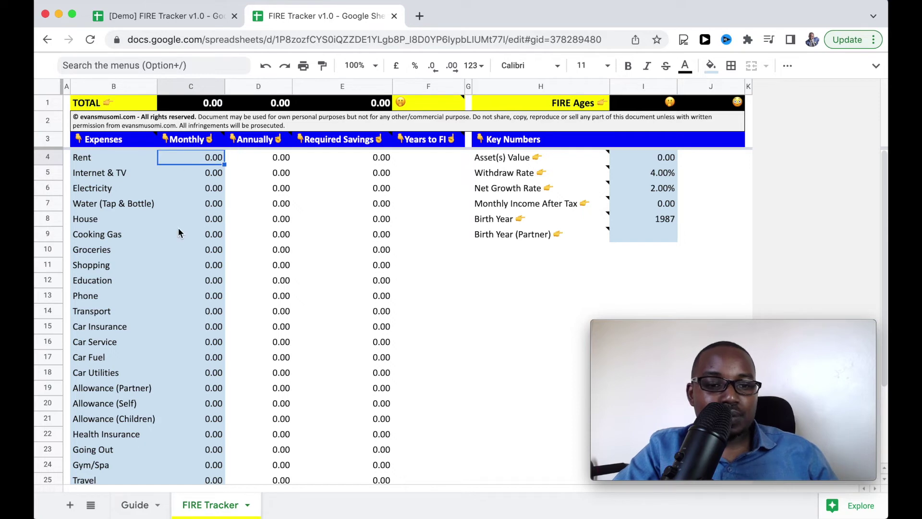
scroll(179, 233, "down", 3)
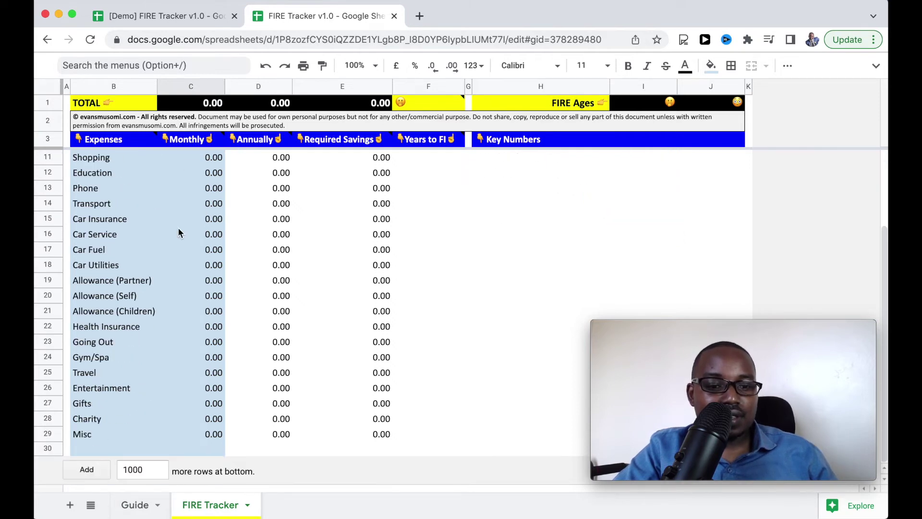
scroll(178, 233, "up", 3)
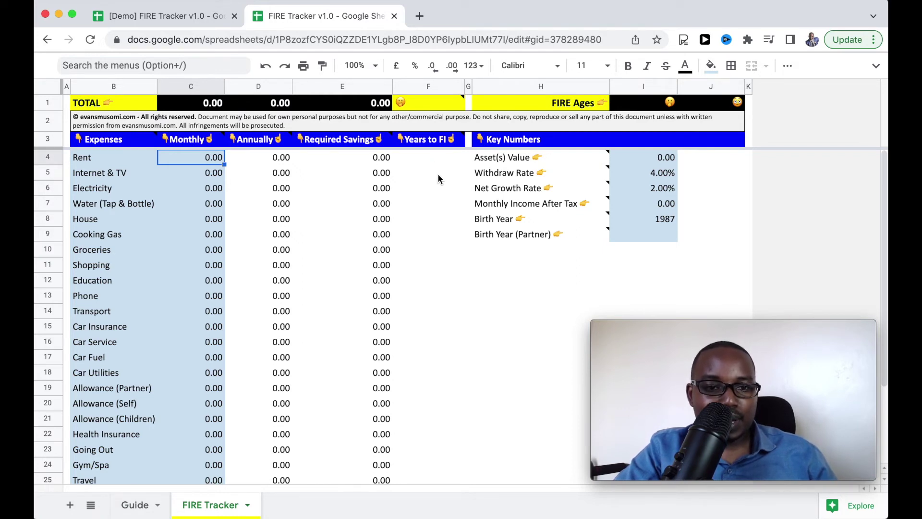
Examine the blank tracker's Key Numbers inputs and read the notes on Withdraw Rate and Net Growth Rate.
left_click(632, 162)
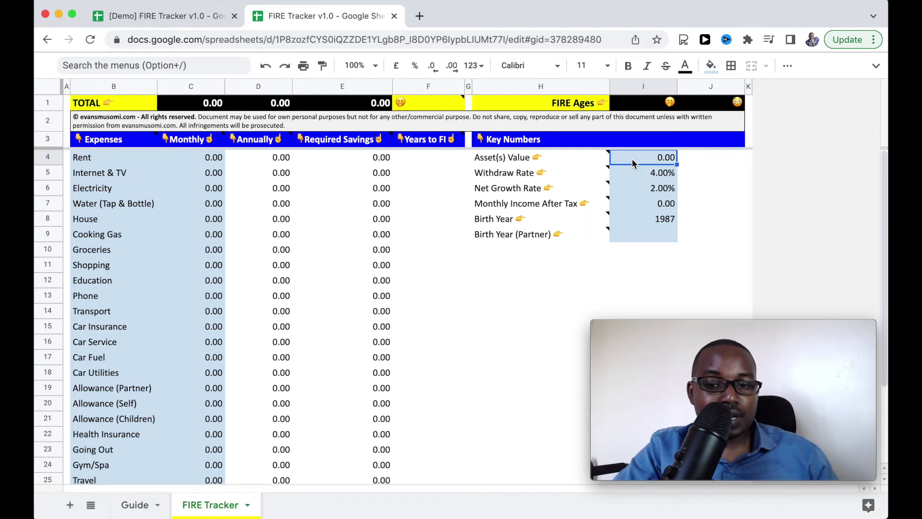
left_click(637, 175)
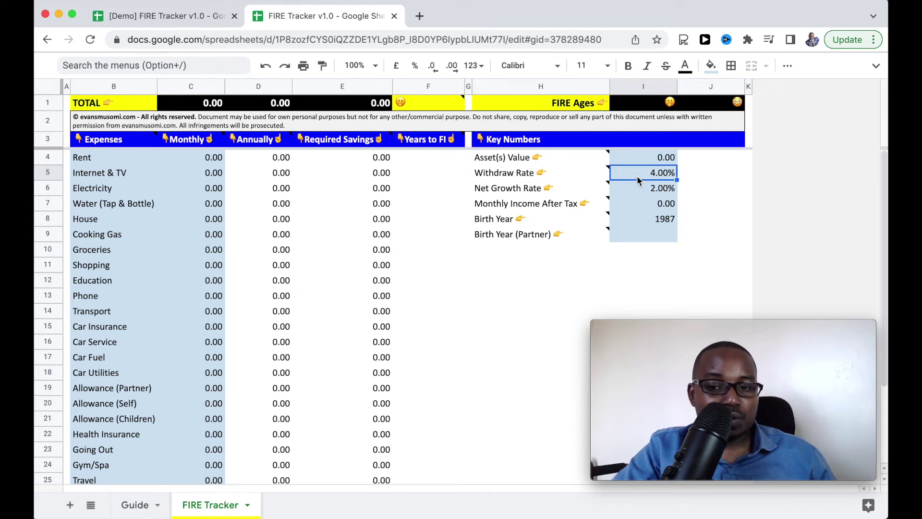
mouse_move(605, 176)
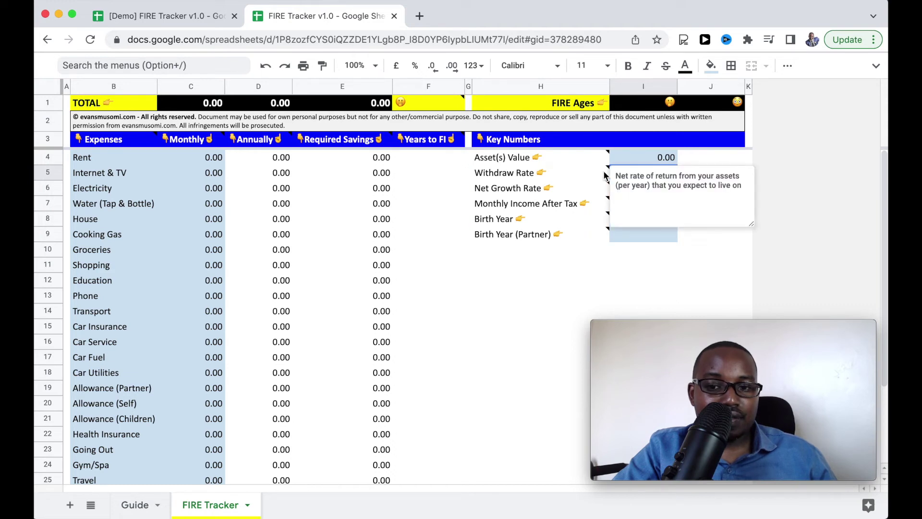
left_click(572, 174)
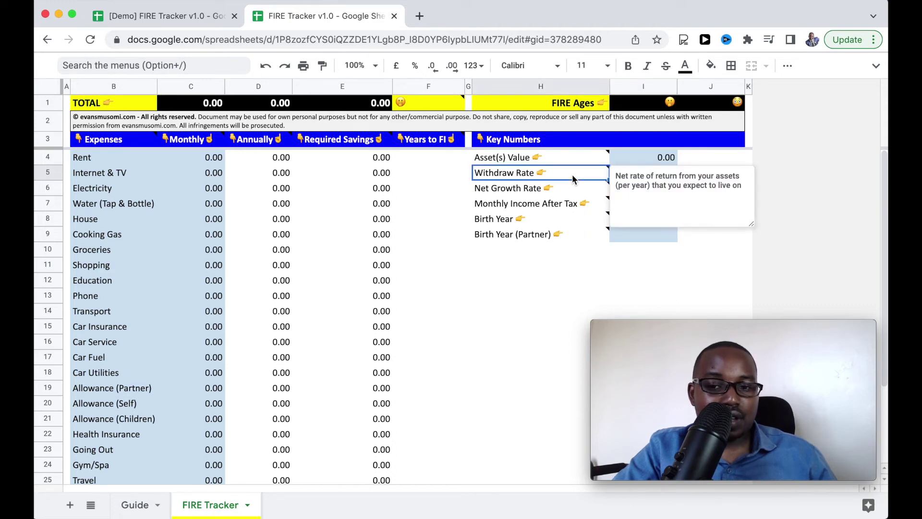
left_click(654, 235)
left_click(671, 174)
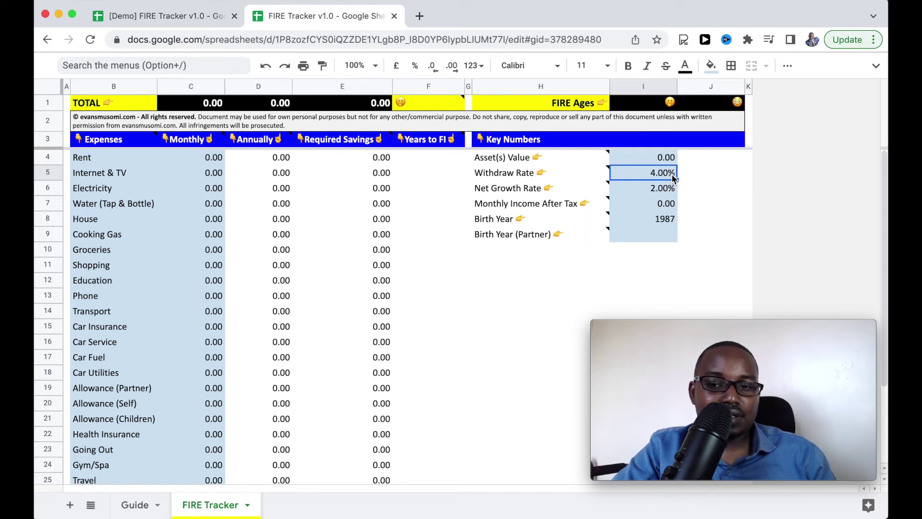
left_click(656, 189)
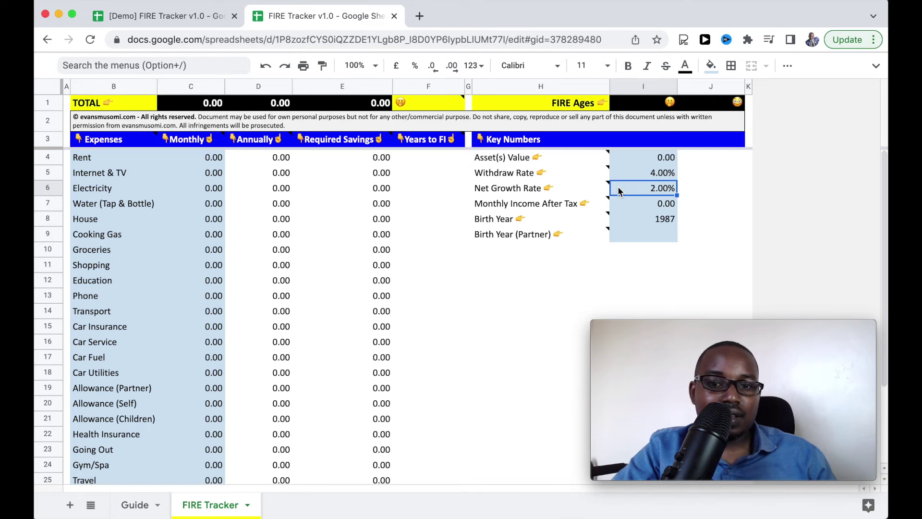
mouse_move(594, 189)
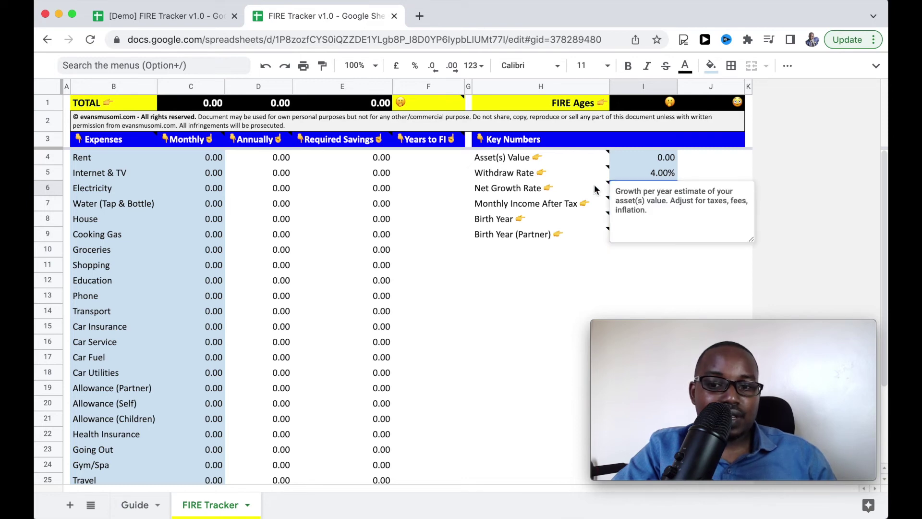
Go through the Key Numbers input cells from Net Growth Rate and Monthly Income After Tax to Birth Year and Birth Year (Partner).
left_click(584, 190)
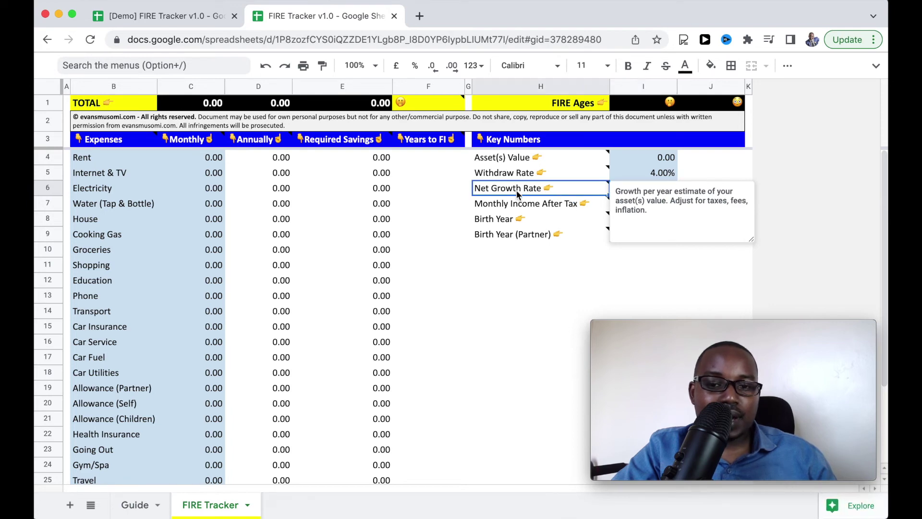
left_click(556, 201)
left_click(626, 191)
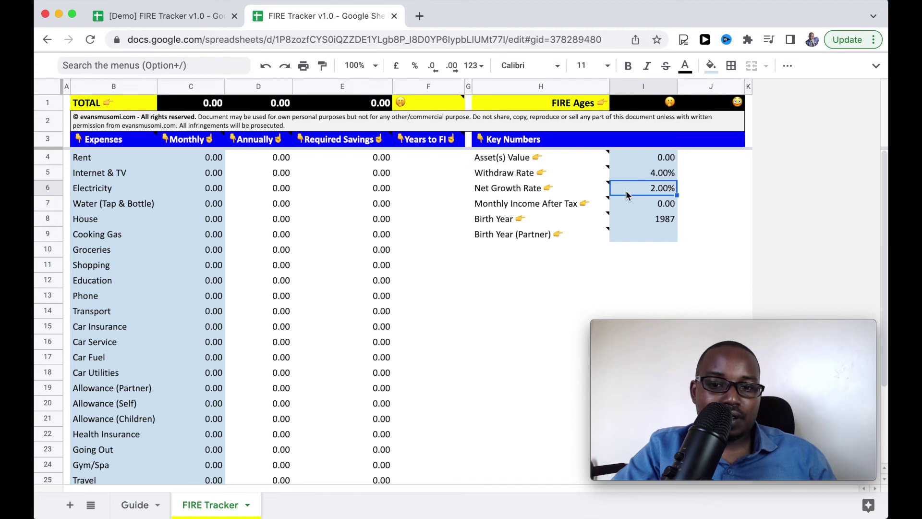
left_click(632, 205)
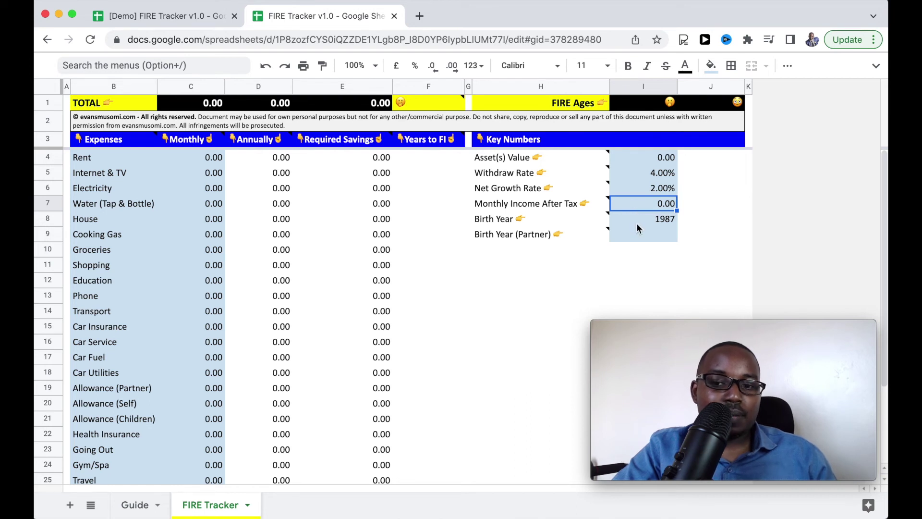
left_click(637, 221)
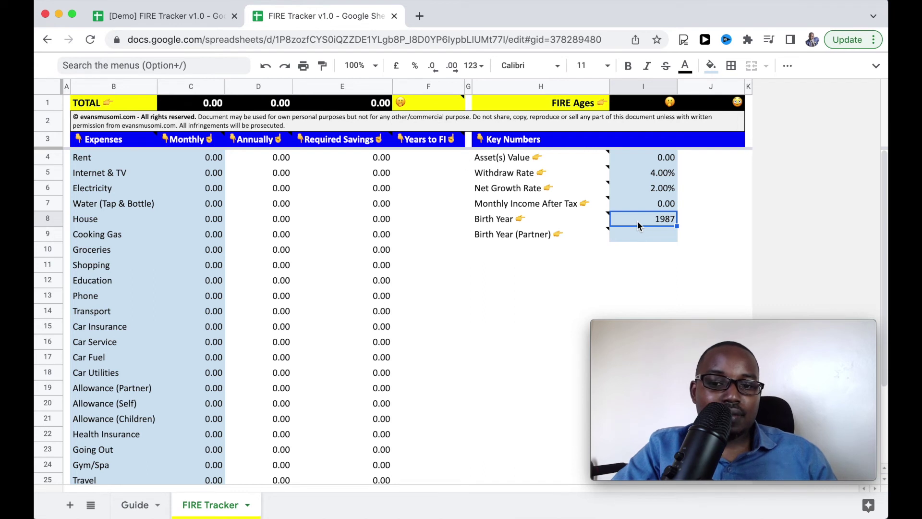
left_click(635, 237)
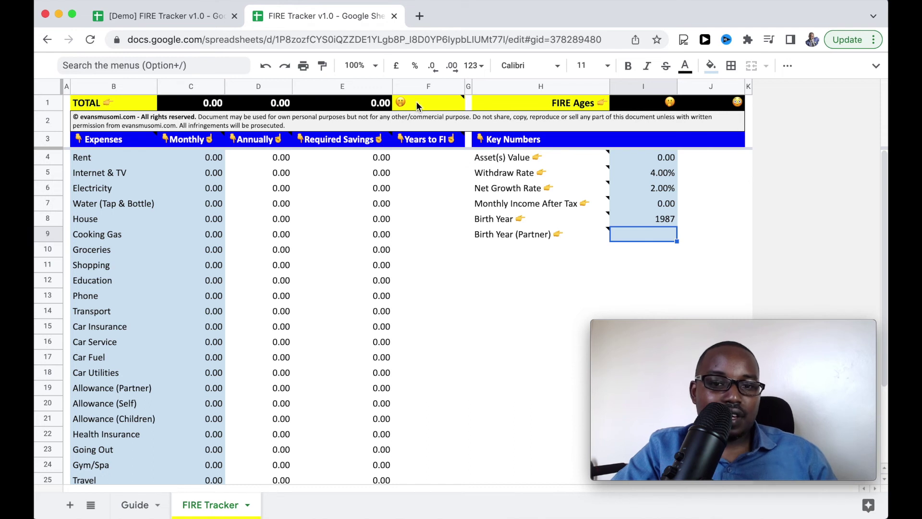
Read the notes on the total Years to FI and total Monthly cells, checking the monthly income and Rent inputs that feed them.
mouse_move(417, 104)
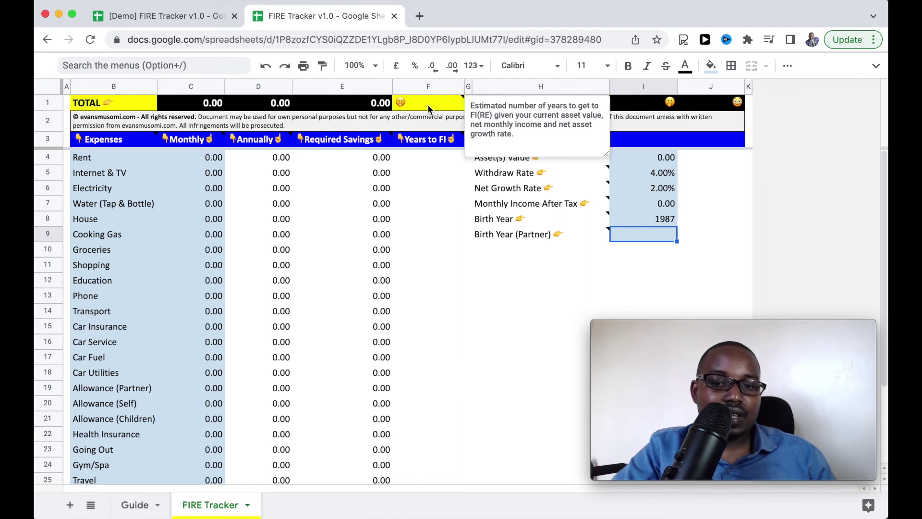
left_click(625, 207)
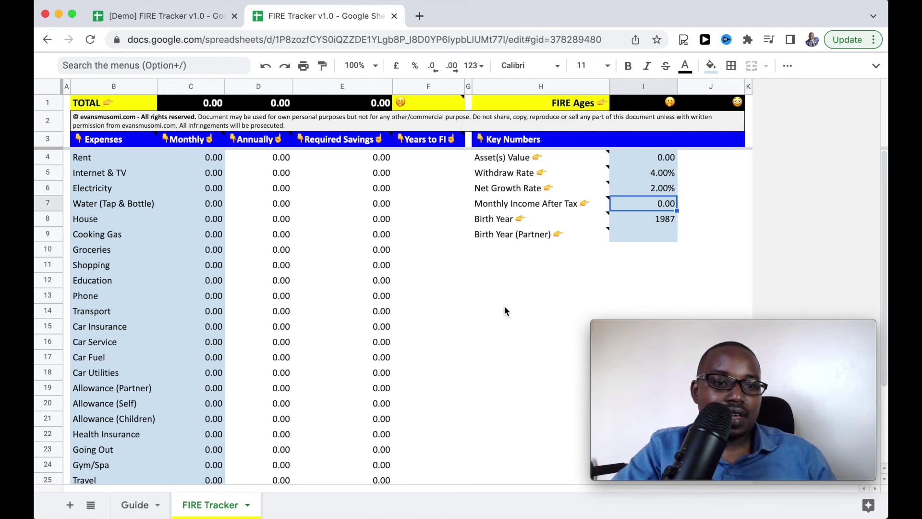
left_click(191, 156)
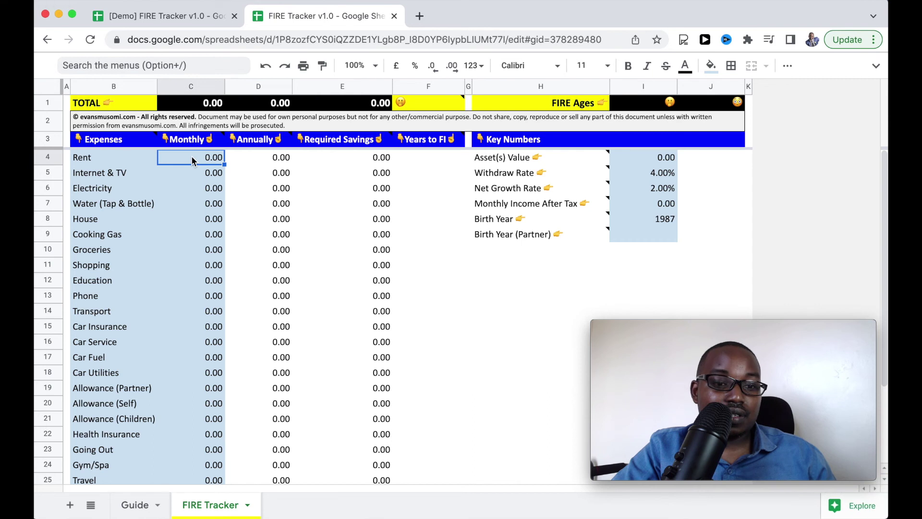
left_click(187, 104)
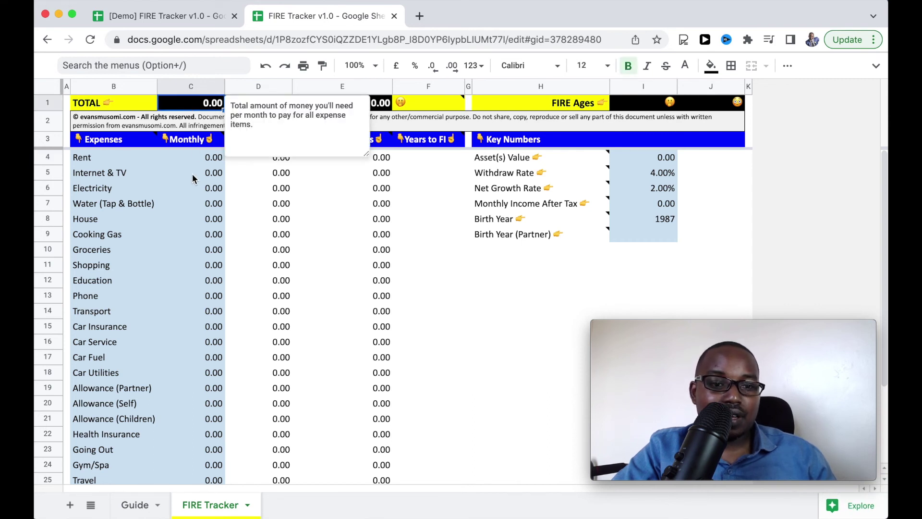
left_click(512, 287)
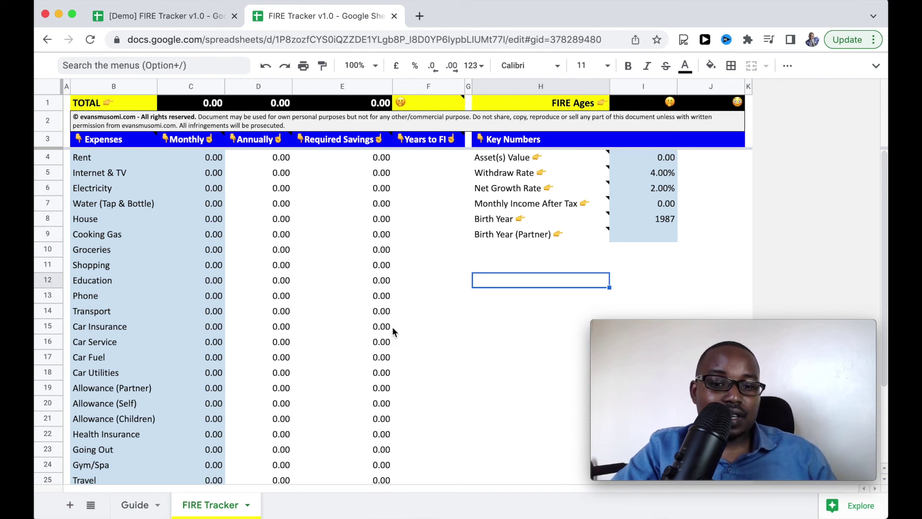
left_click(409, 301)
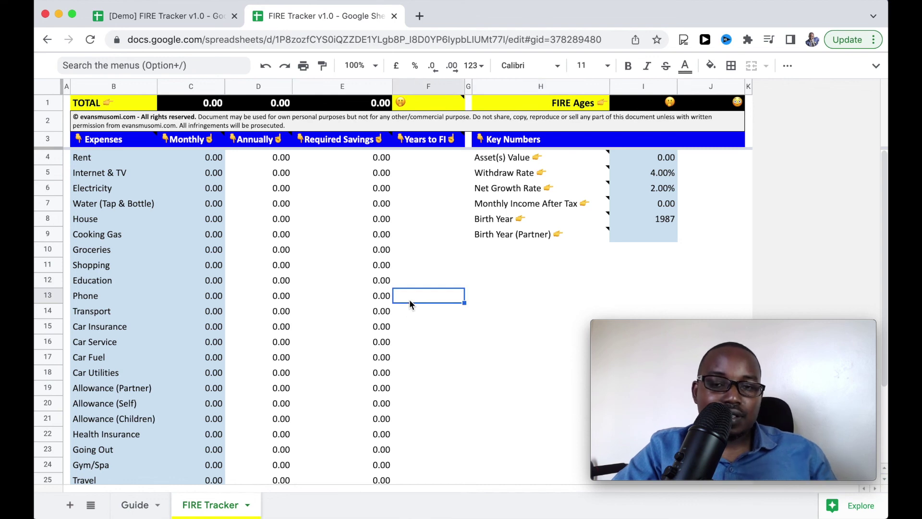